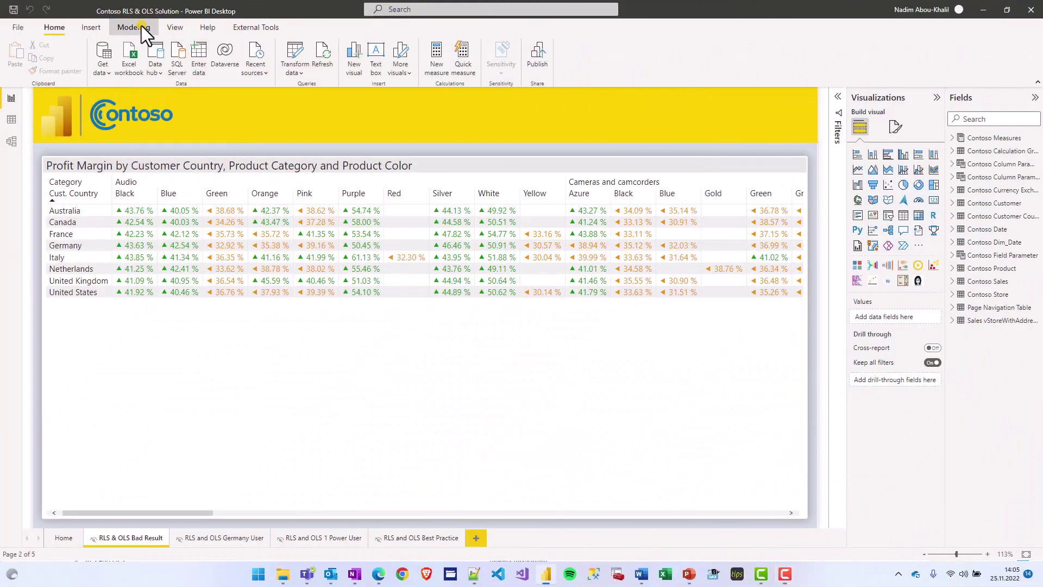
# Step: Preview the report as the Power User role
pyautogui.click(142, 27)
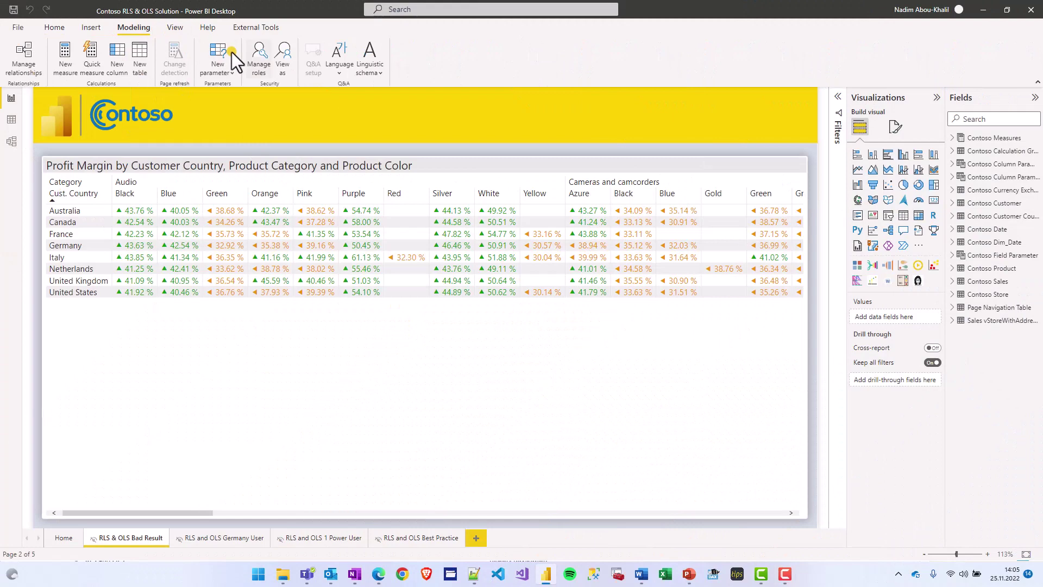
pyautogui.click(288, 66)
pyautogui.click(436, 262)
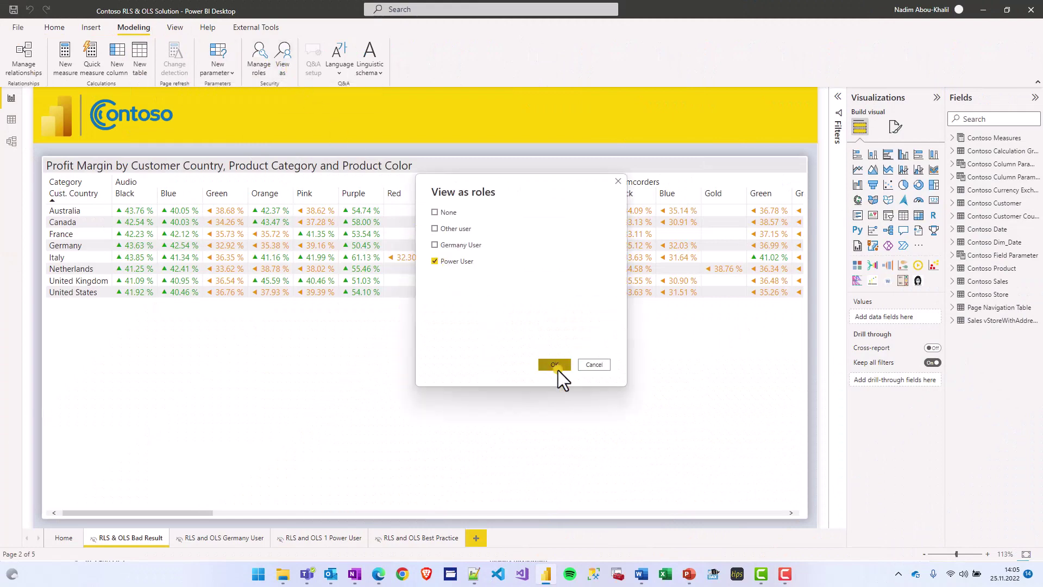
pyautogui.click(556, 368)
# Step: Add Germany User to the previewed roles so both Power User and Germany User apply
pyautogui.click(280, 70)
pyautogui.click(455, 244)
pyautogui.click(558, 362)
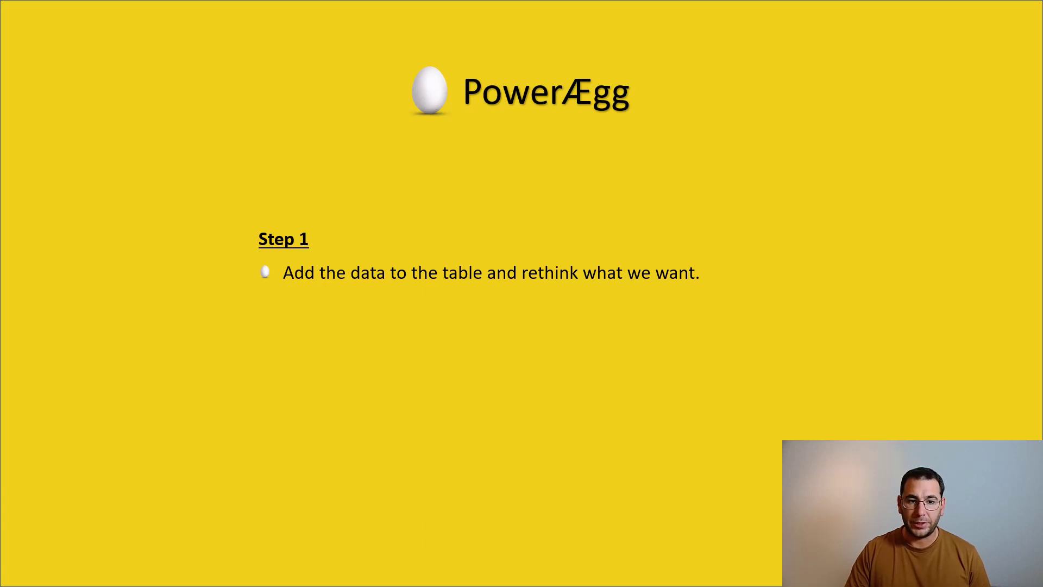
# Step: Reveal the Step 1 sub-bullet: KPI Profit Margin, Customer Country, Product Category and Colour
pyautogui.press('Right')
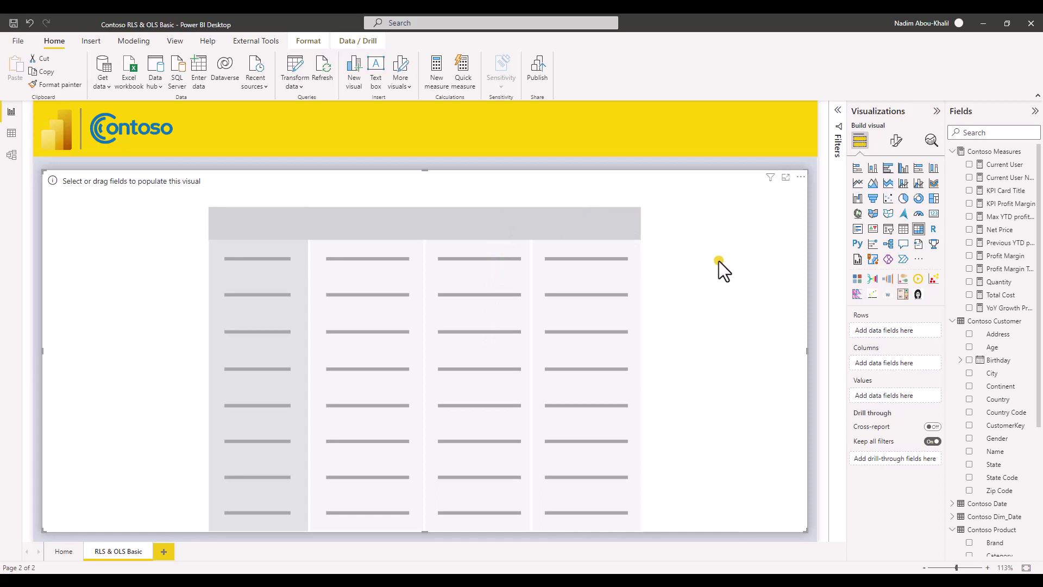
# Step: Add Country as rows and KPI Profit Margin as values to the matrix
pyautogui.click(969, 399)
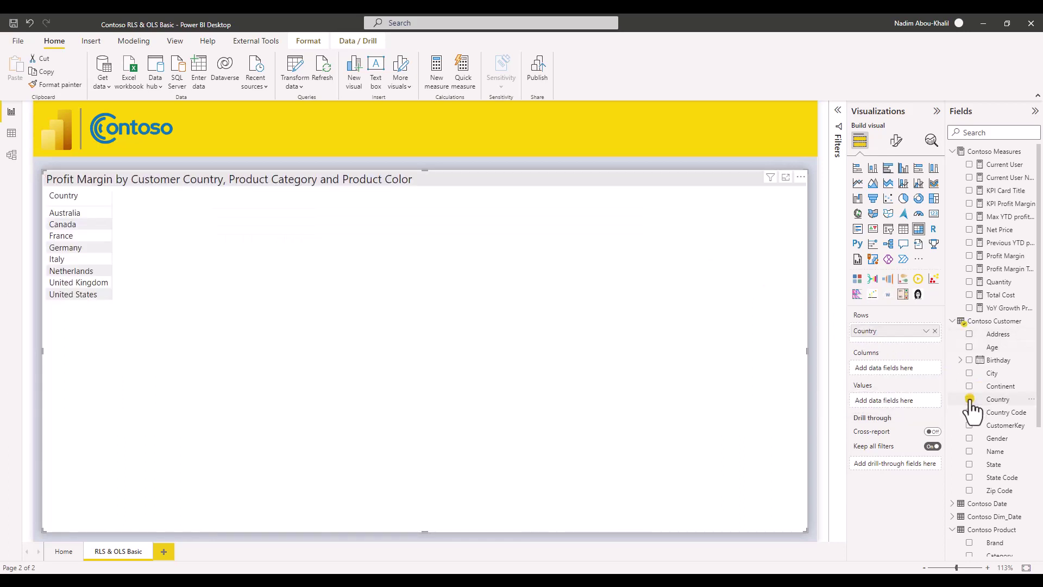
pyautogui.click(968, 203)
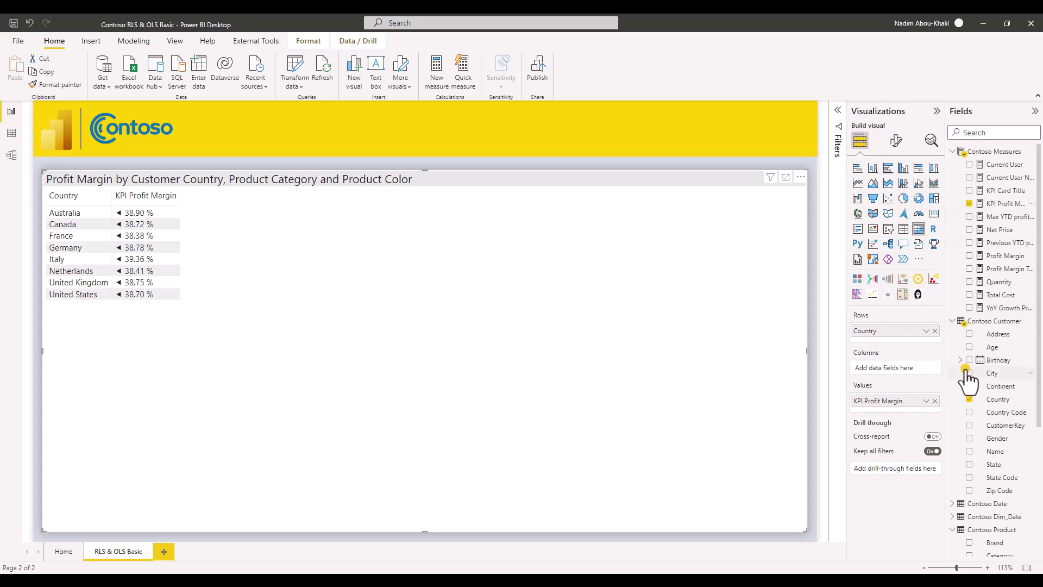
pyautogui.scroll(-1, 966, 407)
pyautogui.scroll(1, 963, 287)
pyautogui.scroll(-3, 957, 334)
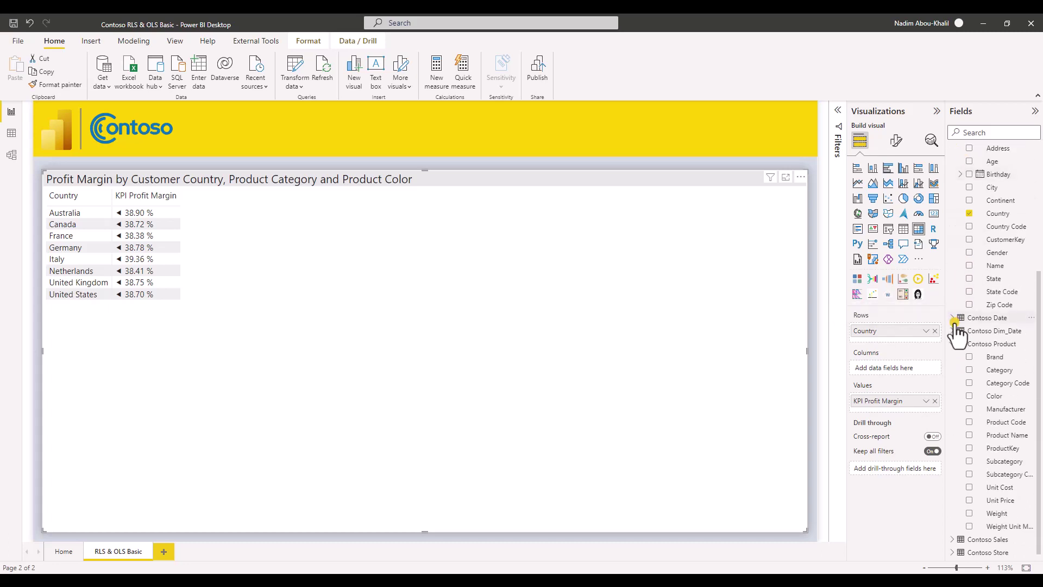
# Step: Add Category and Color as matrix columns and expand them down to colour level
pyautogui.click(969, 367)
pyautogui.click(969, 393)
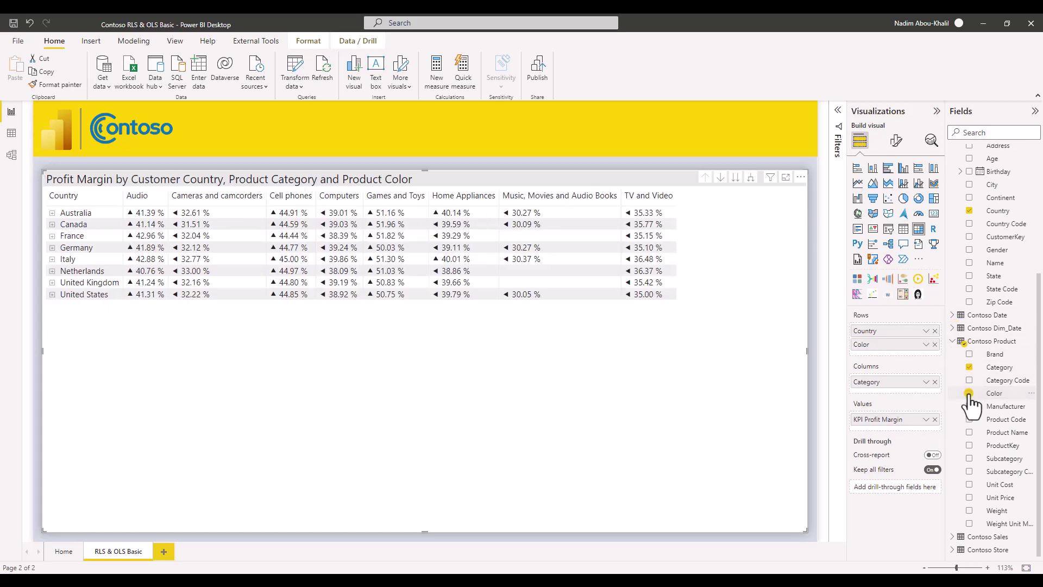
pyautogui.moveTo(877, 346); pyautogui.dragTo(879, 389)
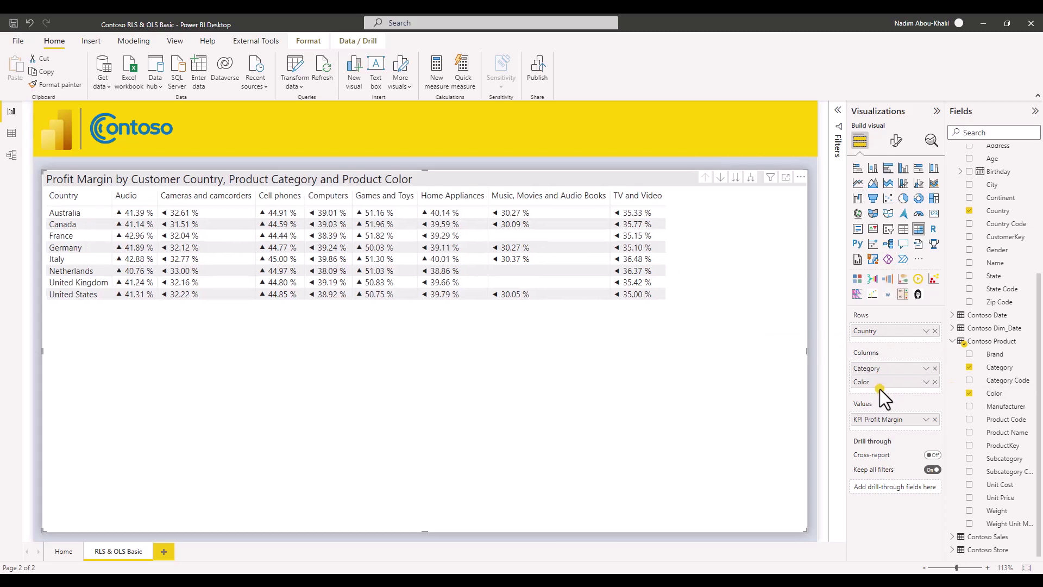
pyautogui.click(748, 178)
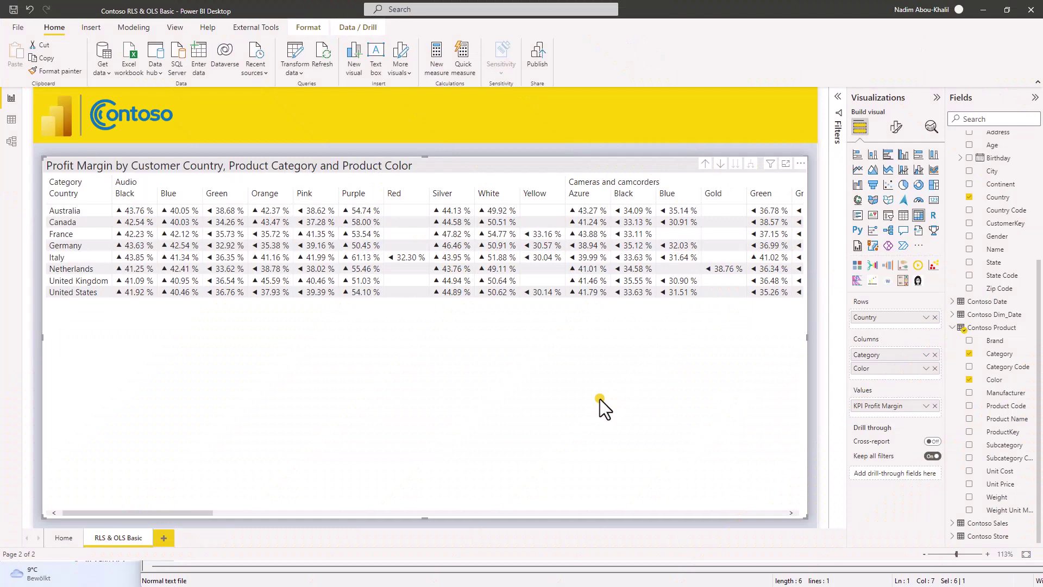
# Step: Open Power Query Editor and inspect the Country column of Contoso Customer
pyautogui.click(303, 55)
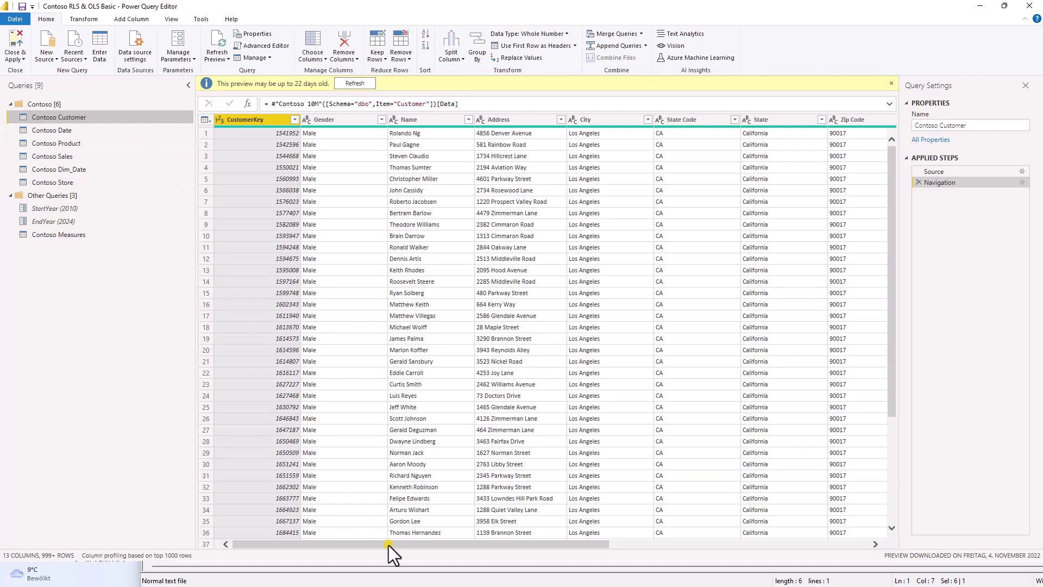
pyautogui.moveTo(389, 546); pyautogui.dragTo(395, 566)
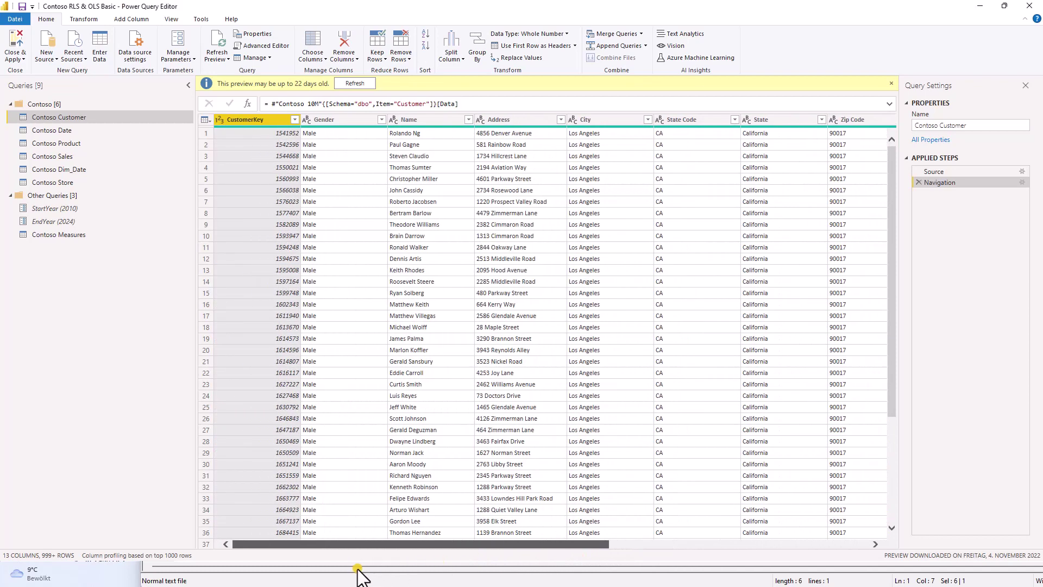
pyautogui.moveTo(357, 568); pyautogui.dragTo(640, 553)
pyautogui.click(604, 120)
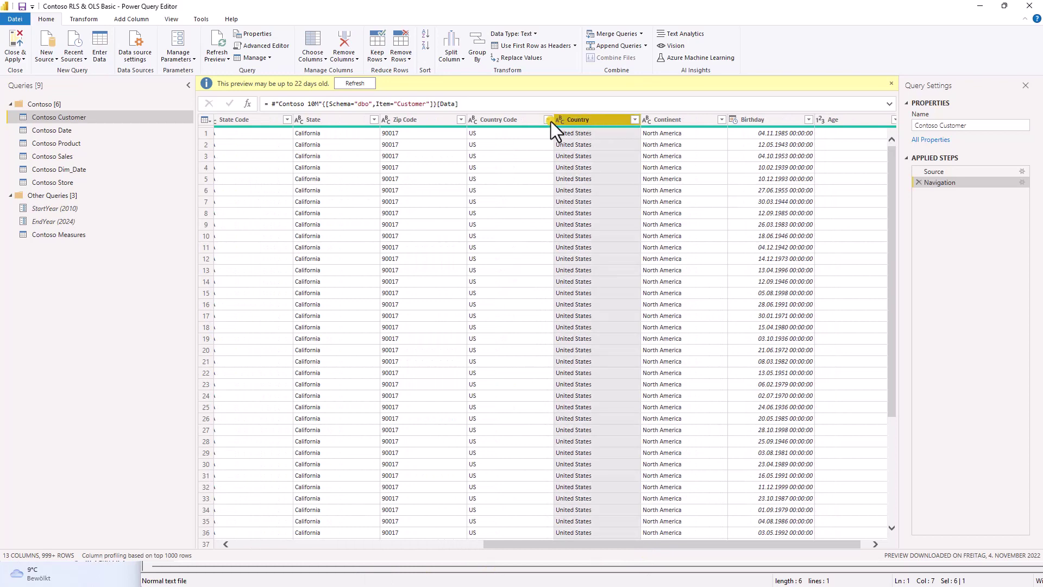
# Step: Duplicate the Contoso Customer query and name the copy 'Contoso Customer RLS'
pyautogui.rightClick(85, 119)
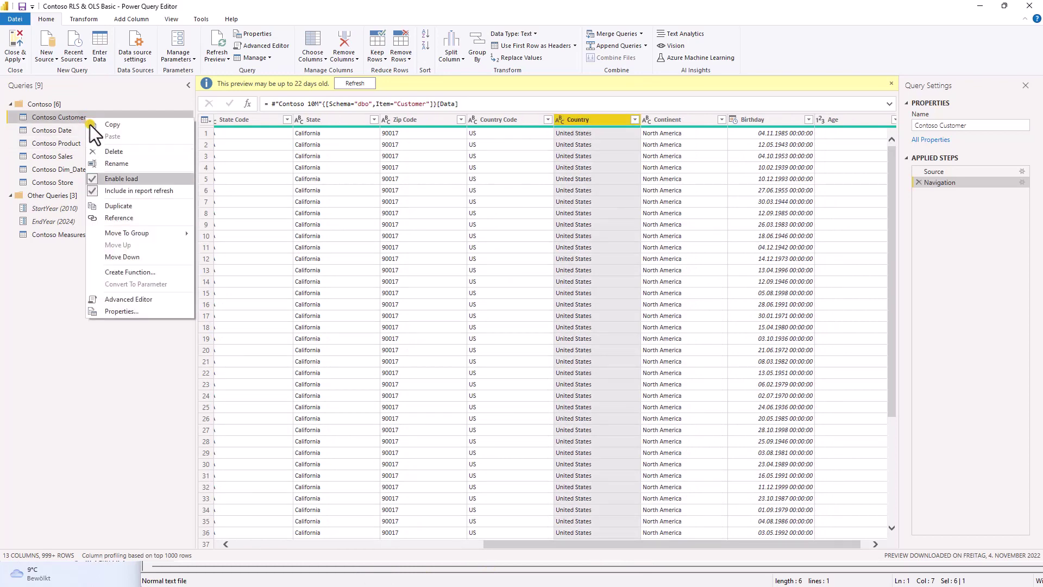
pyautogui.click(148, 206)
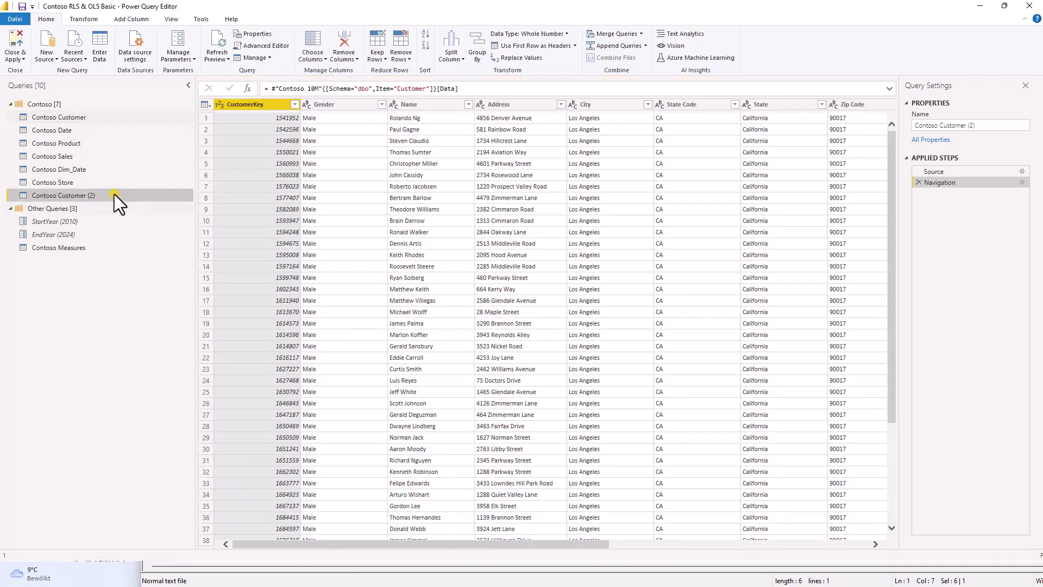
pyautogui.doubleClick(114, 194)
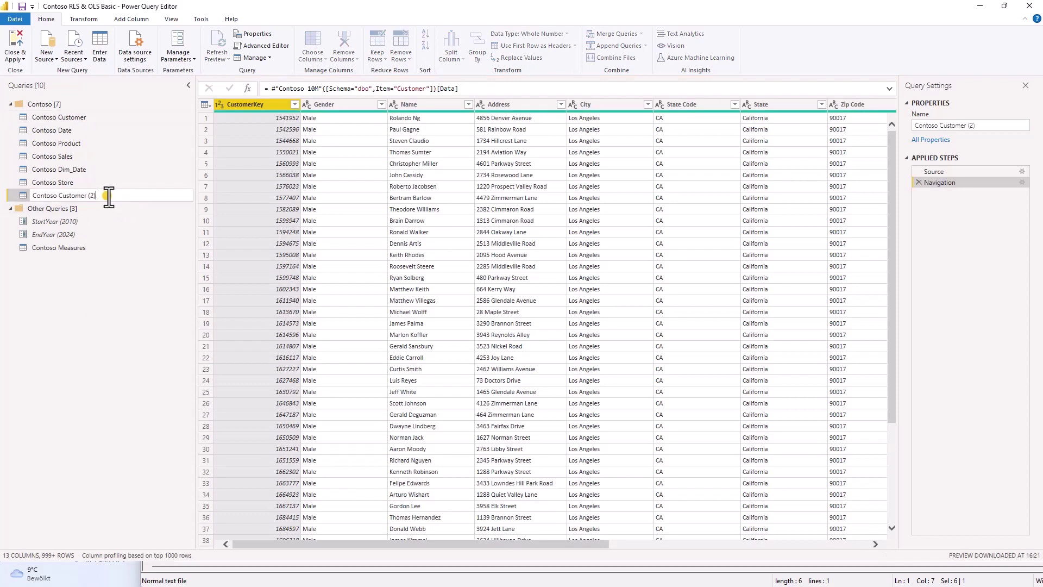
pyautogui.moveTo(99, 196); pyautogui.dragTo(89, 201)
pyautogui.write('RLS')
pyautogui.press('Return')
# Step: Keep only the Country column in Contoso Customer RLS and remove duplicate rows
pyautogui.click(206, 105)
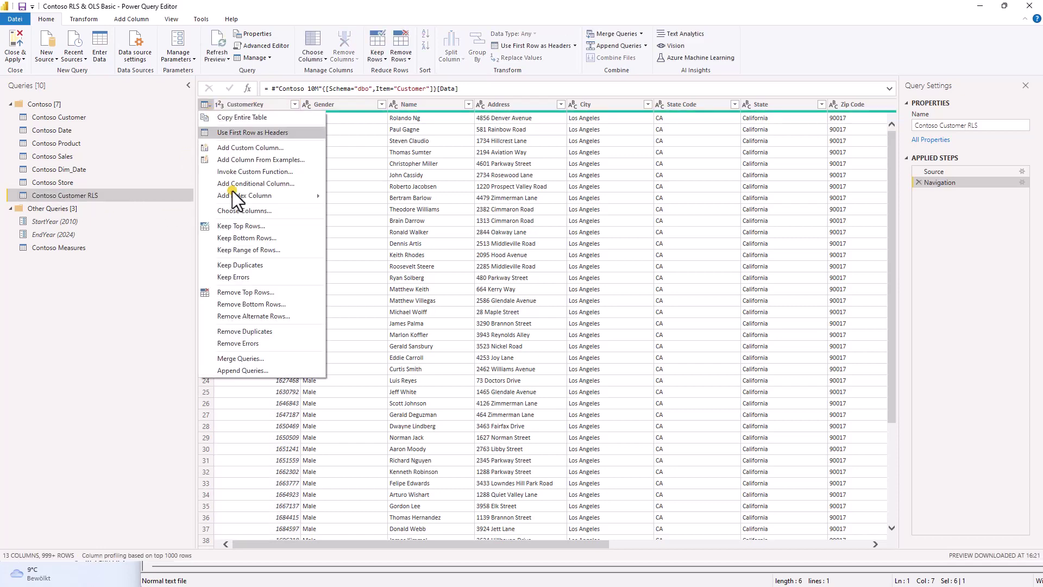
pyautogui.click(261, 212)
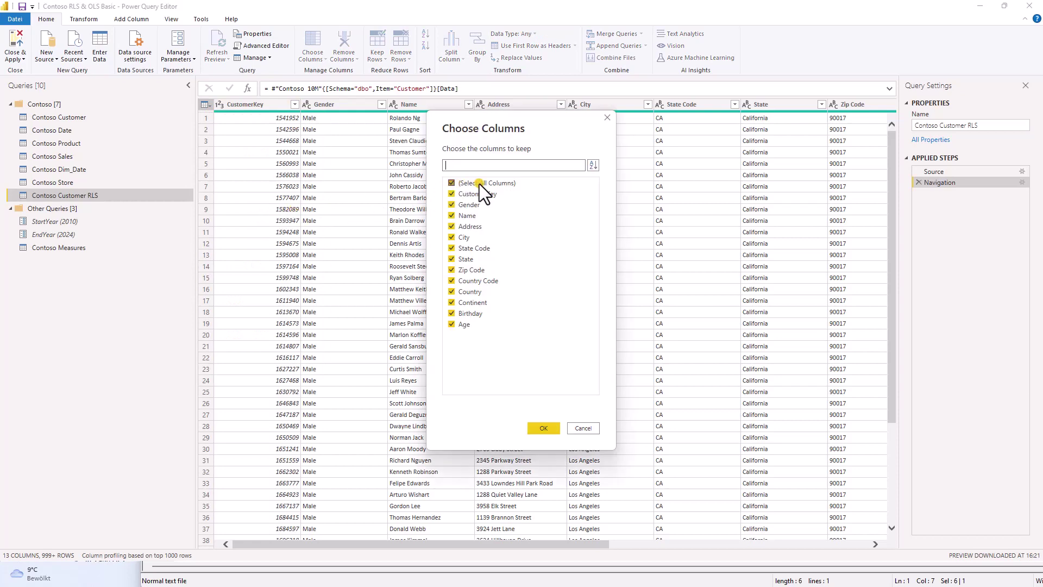
pyautogui.click(479, 184)
pyautogui.click(469, 292)
pyautogui.click(539, 428)
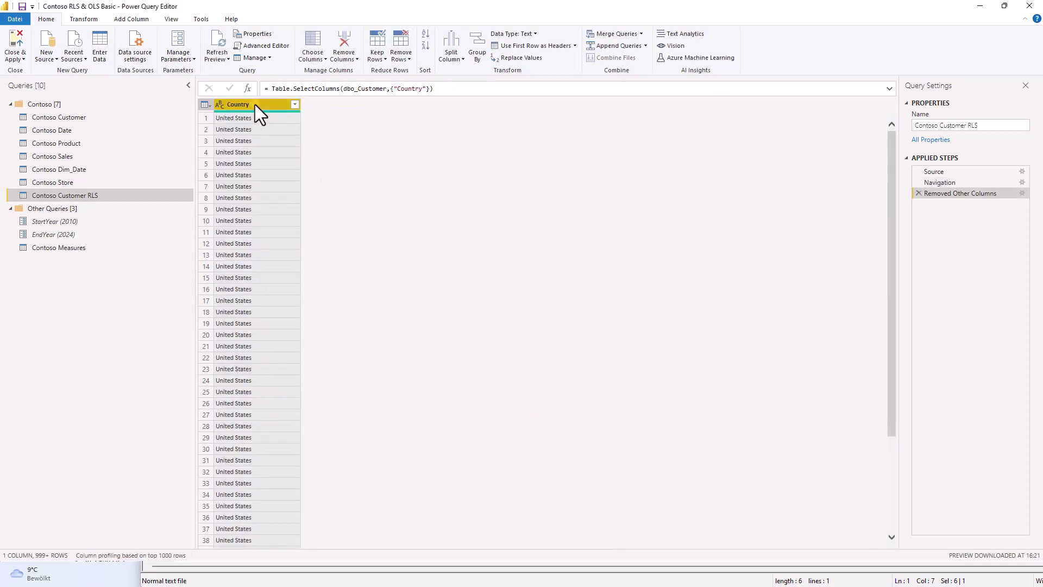
pyautogui.click(402, 59)
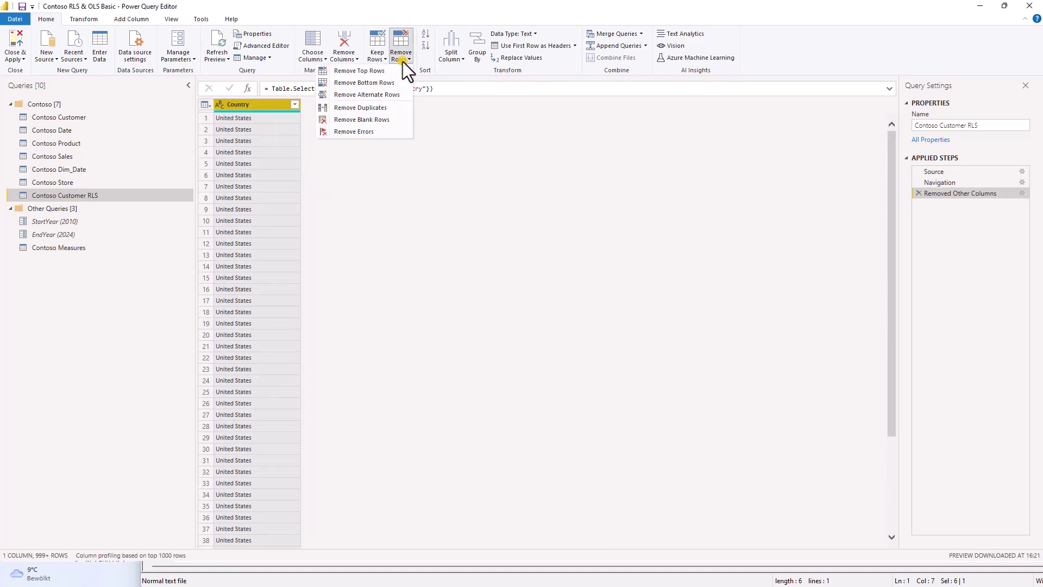
pyautogui.click(389, 108)
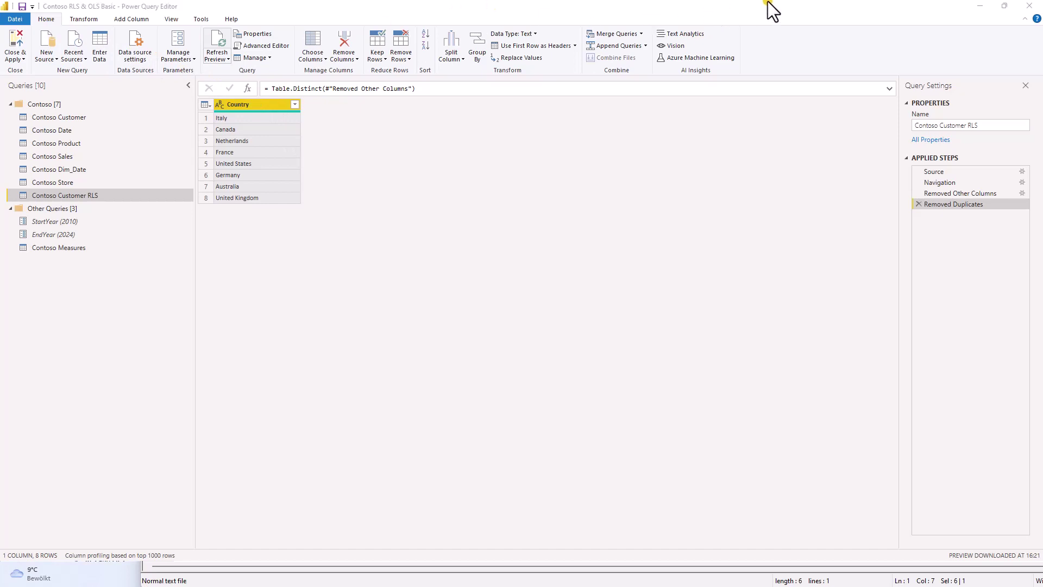
# Step: Add a custom column 'Power User' with the constant value 1
pyautogui.click(139, 19)
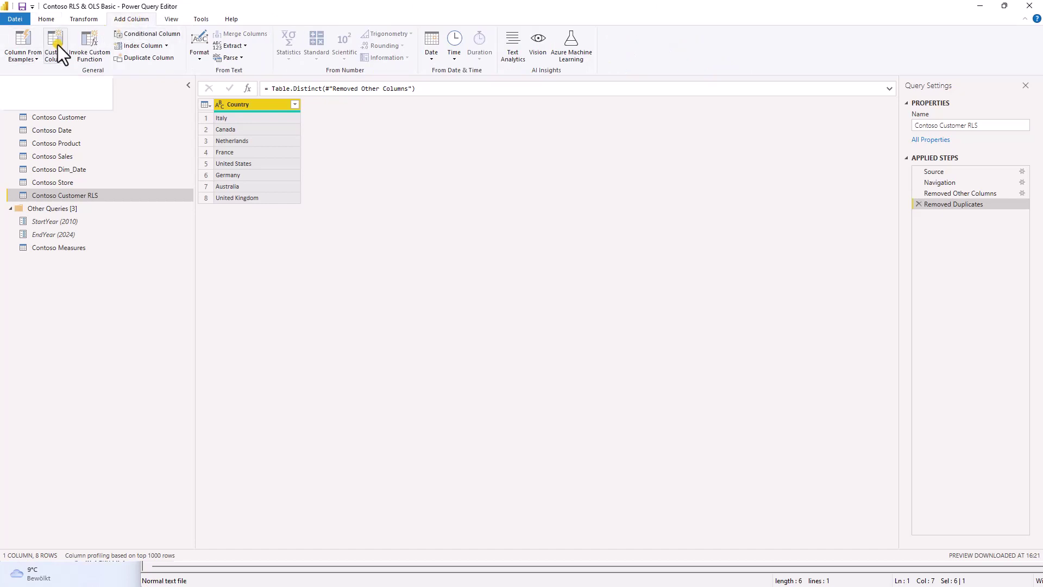
pyautogui.click(57, 44)
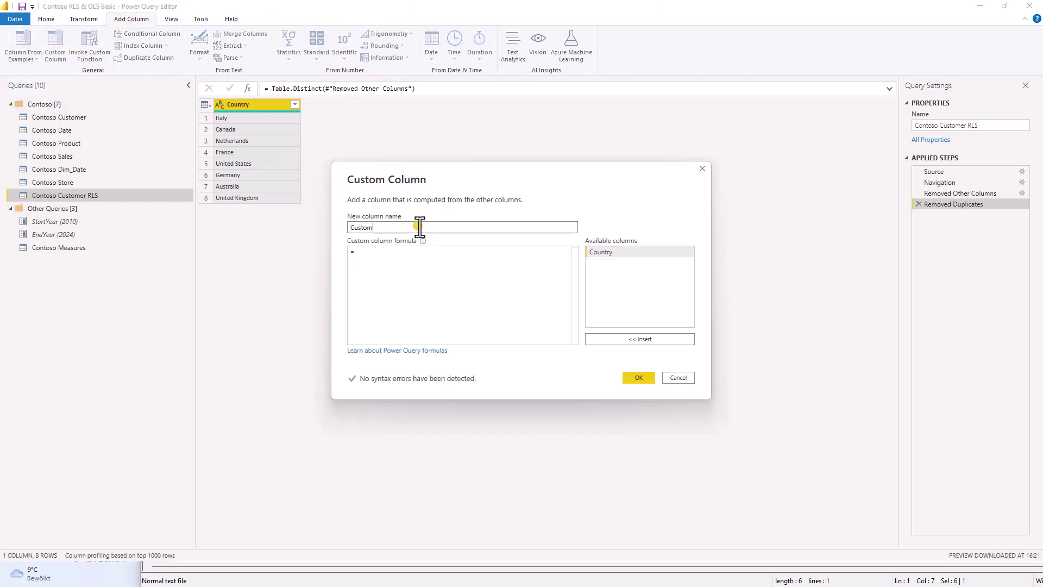
pyautogui.doubleClick(419, 227)
pyautogui.write('Power User')
pyautogui.click(421, 256)
pyautogui.write('1')
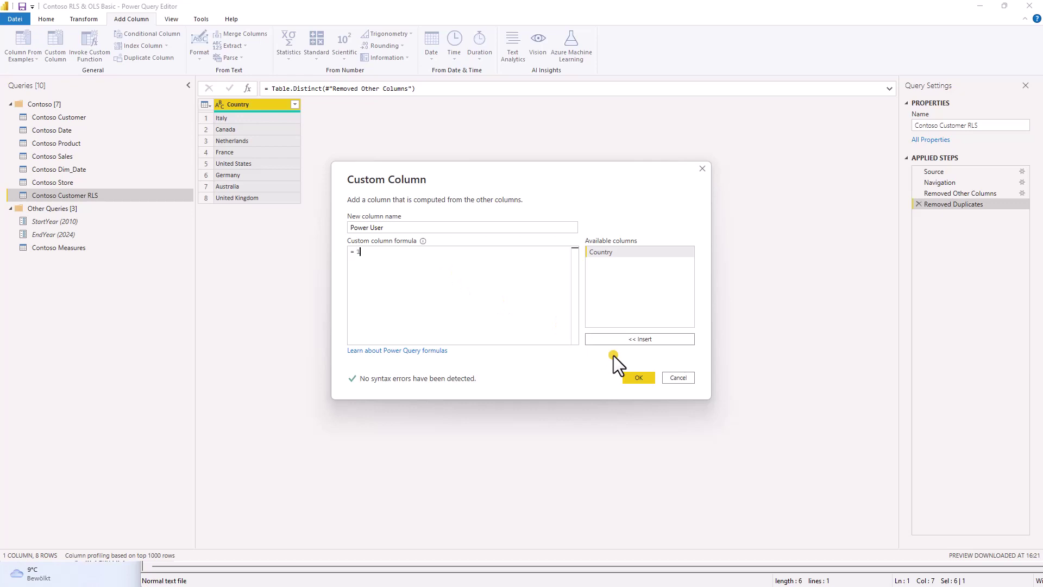
pyautogui.click(634, 377)
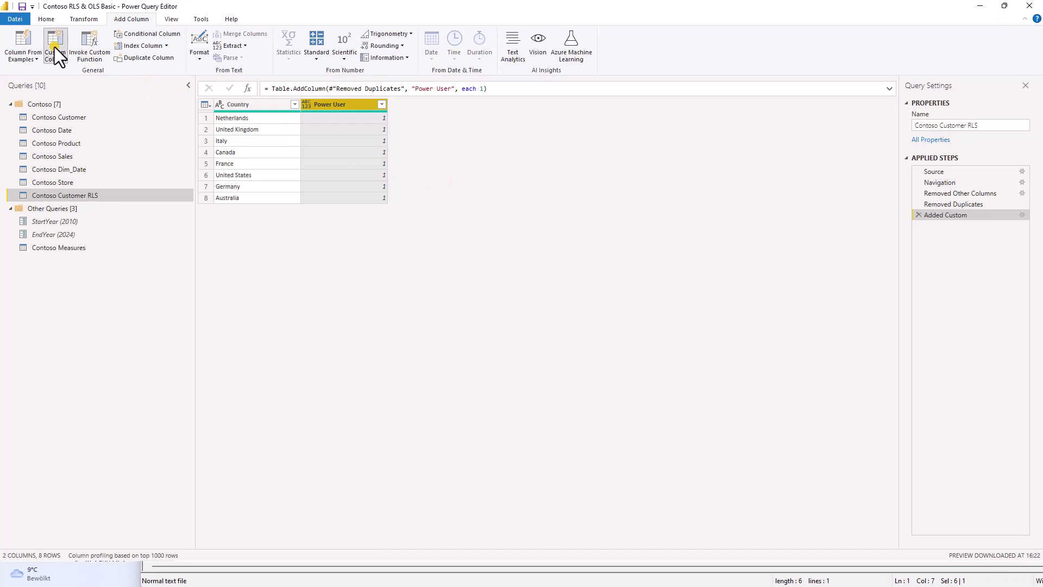
# Step: Add a custom column 'Germany User': if [Country]="Germany" then 1 else null
pyautogui.click(55, 46)
pyautogui.doubleClick(413, 225)
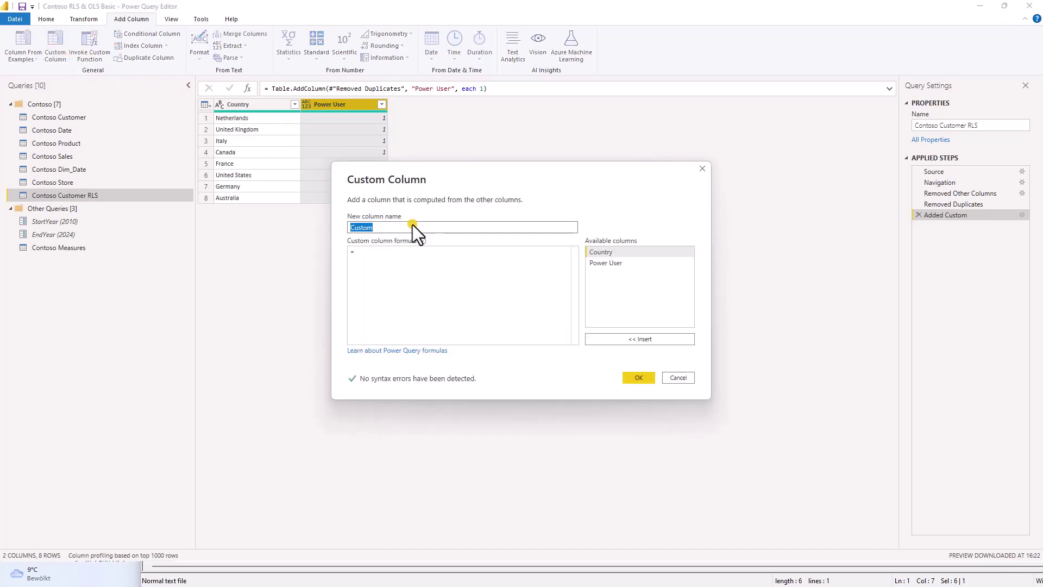
pyautogui.write('Germany User')
pyautogui.click(455, 249)
pyautogui.write('if')
pyautogui.doubleClick(638, 255)
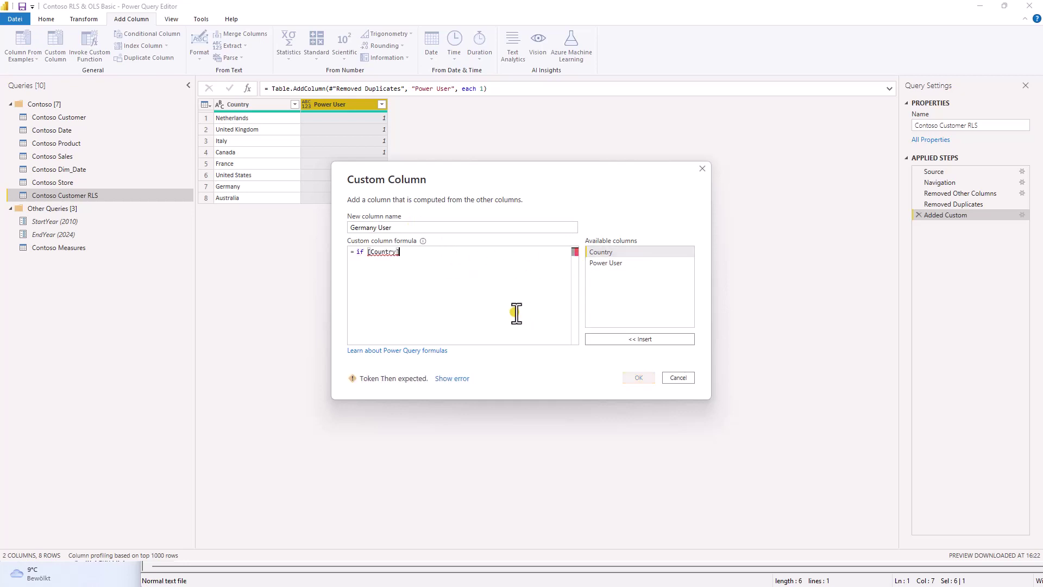
pyautogui.write('="Germany" then 1 else null')
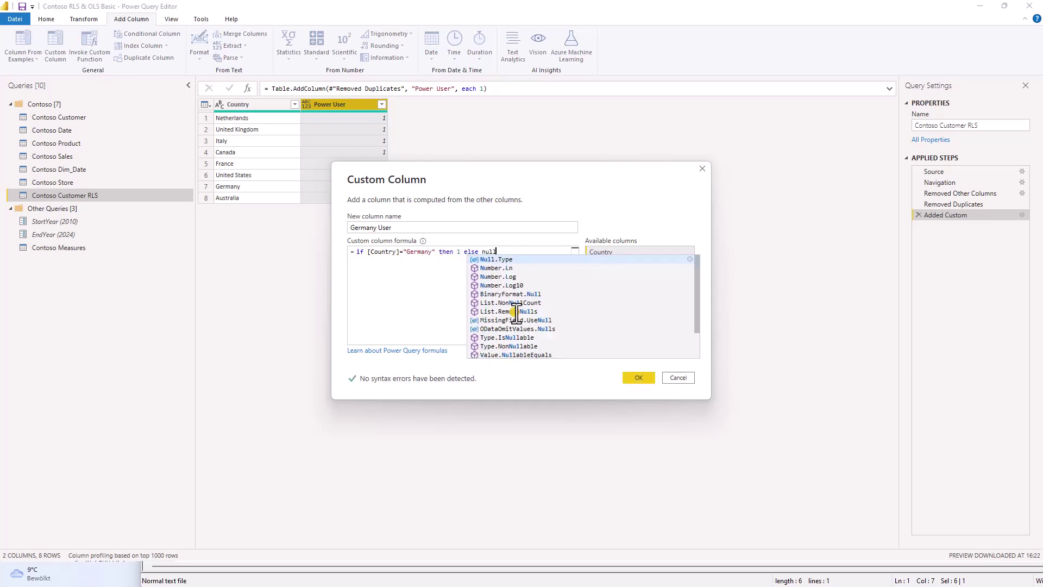
pyautogui.click(630, 373)
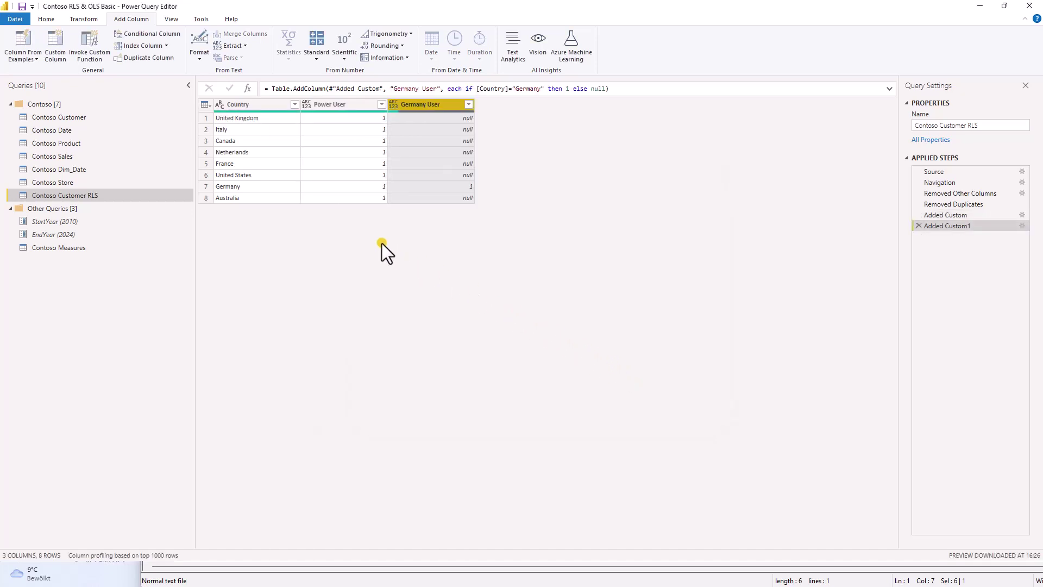
pyautogui.click(381, 142)
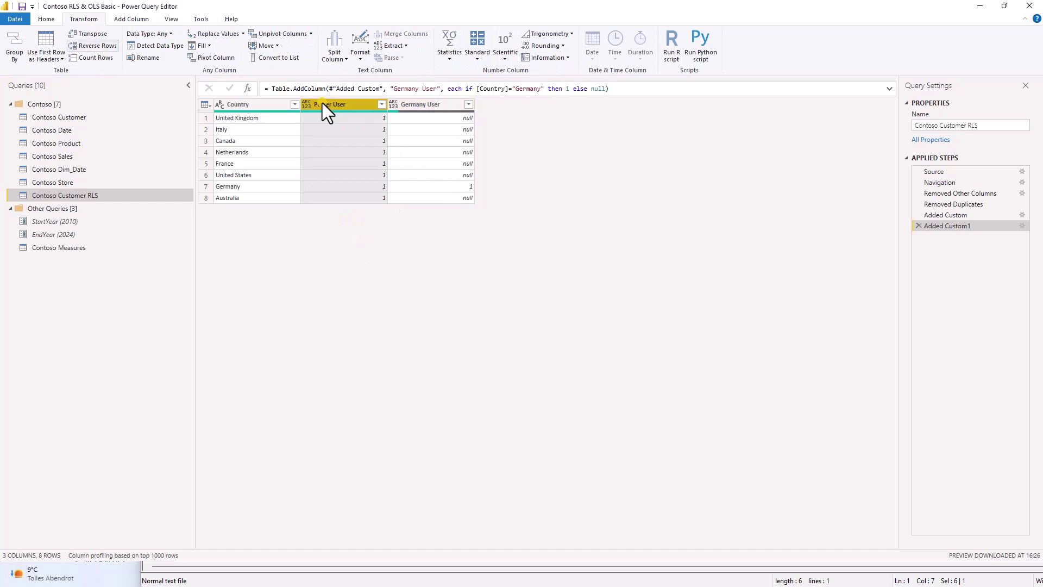
# Step: Set Power User and Germany User to Whole Number, then close and apply the changes
pyautogui.click(163, 35)
pyautogui.click(151, 70)
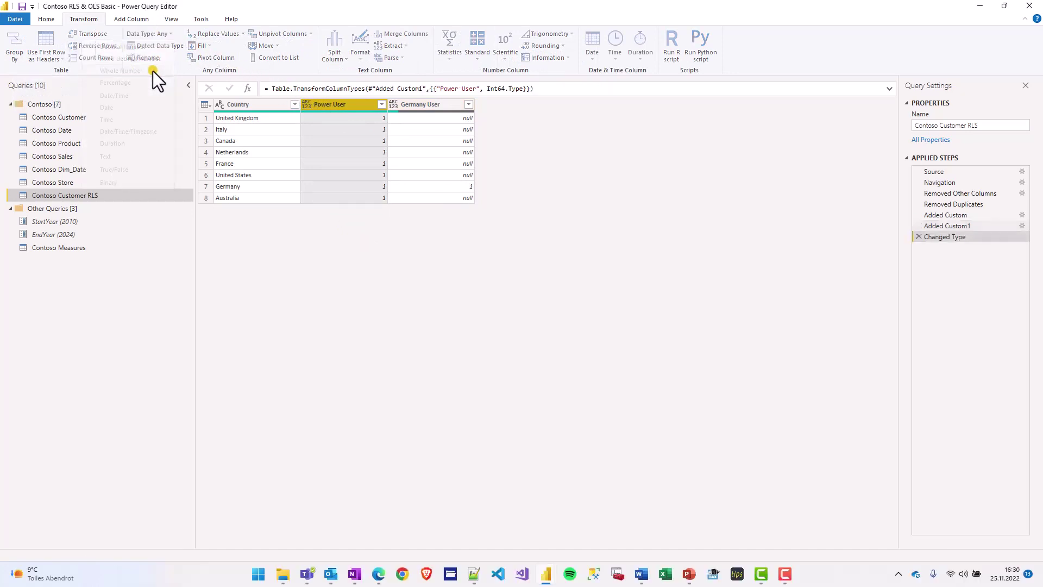
pyautogui.click(409, 104)
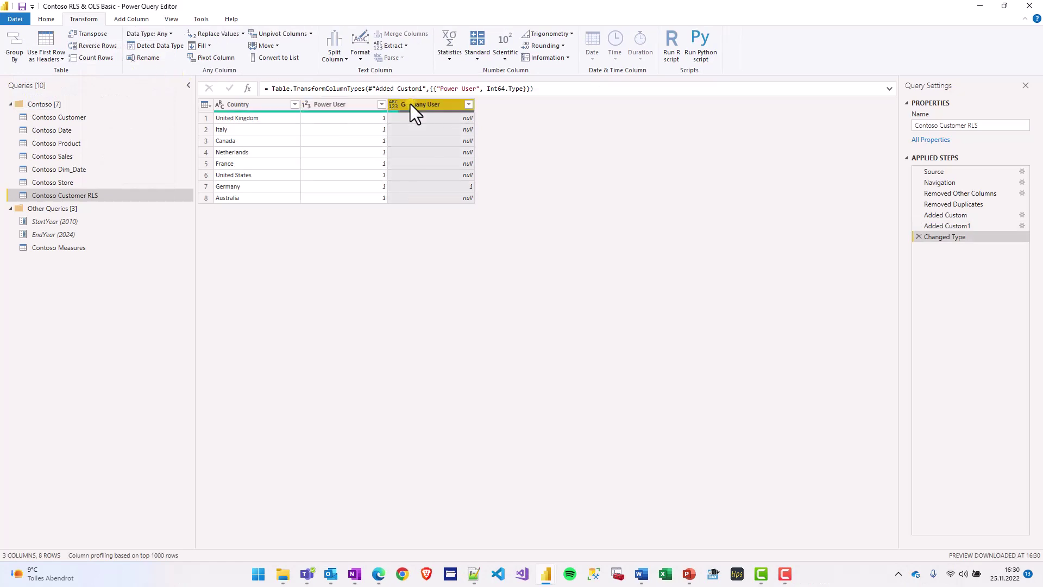
pyautogui.click(163, 35)
pyautogui.click(153, 74)
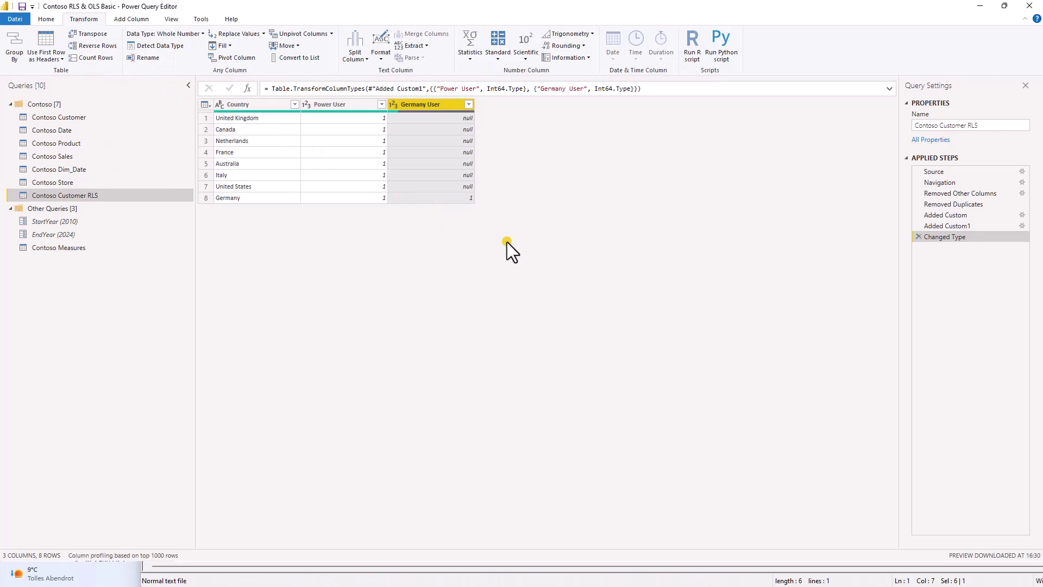
pyautogui.click(49, 20)
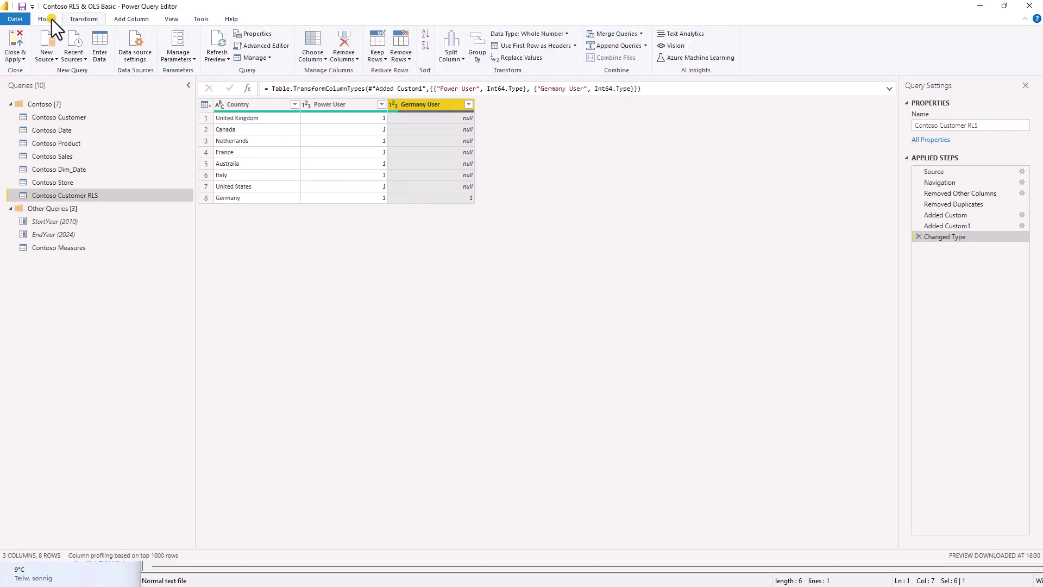
pyautogui.click(25, 42)
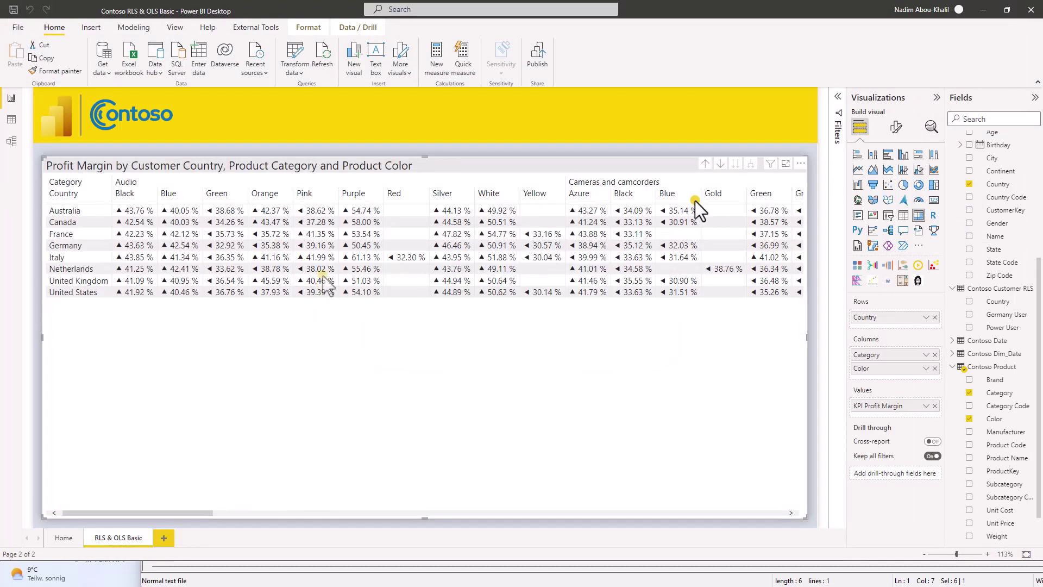
# Step: In Model view, place Contoso Customer RLS beside Contoso Customer, related on Country
pyautogui.click(12, 142)
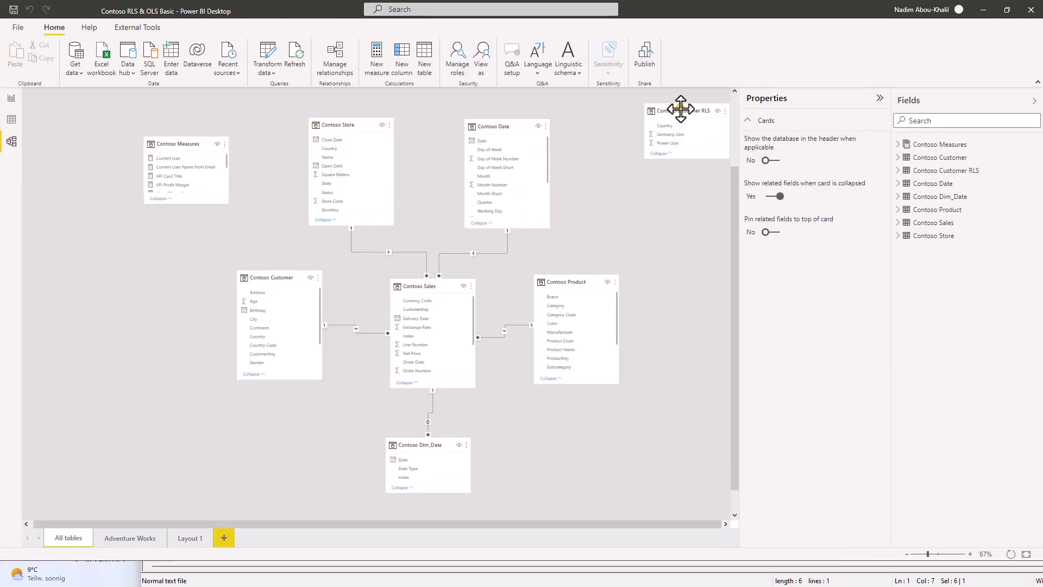
pyautogui.moveTo(677, 109); pyautogui.dragTo(283, 335)
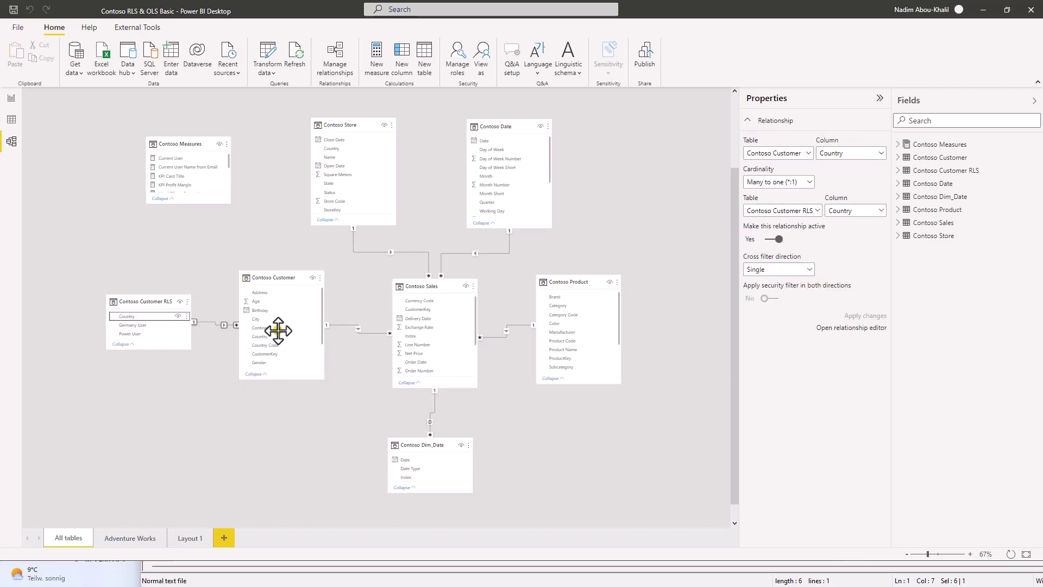
# Step: Create the security roles 'Power User' and 'Germany User' in Manage roles
pyautogui.click(9, 97)
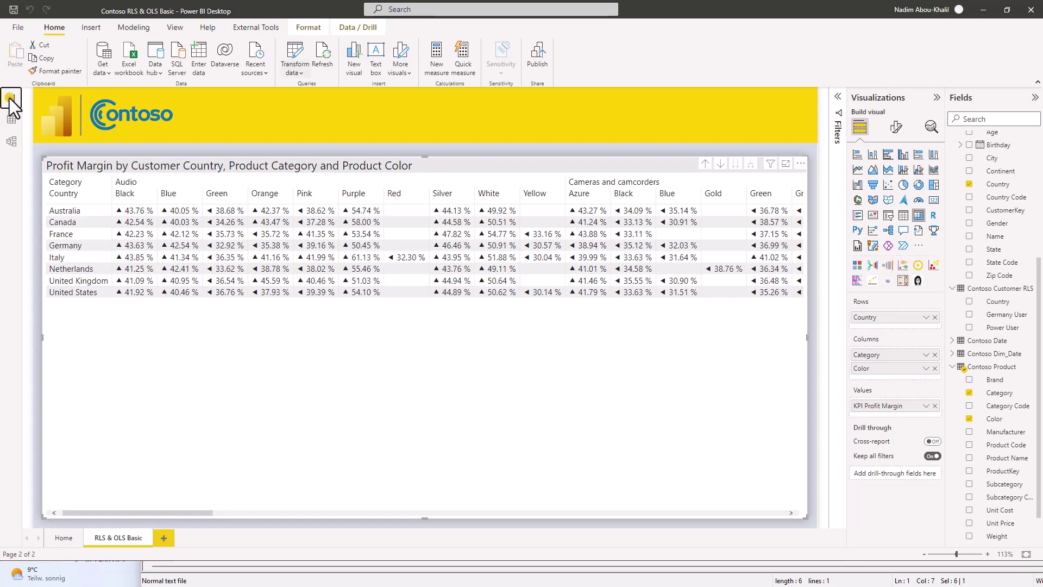
pyautogui.click(135, 28)
pyautogui.click(259, 55)
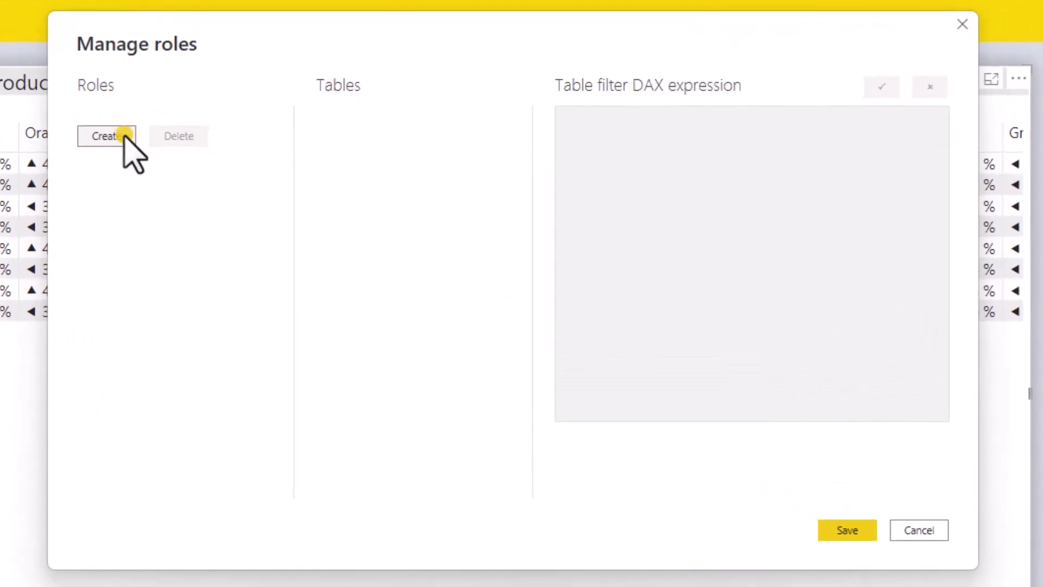
pyautogui.click(305, 195)
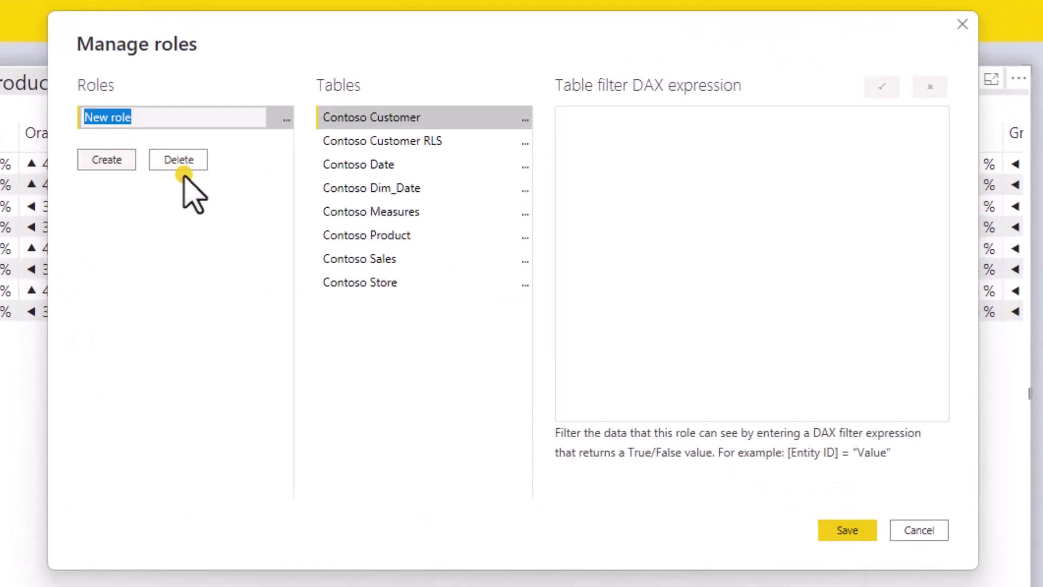
pyautogui.write('Power User')
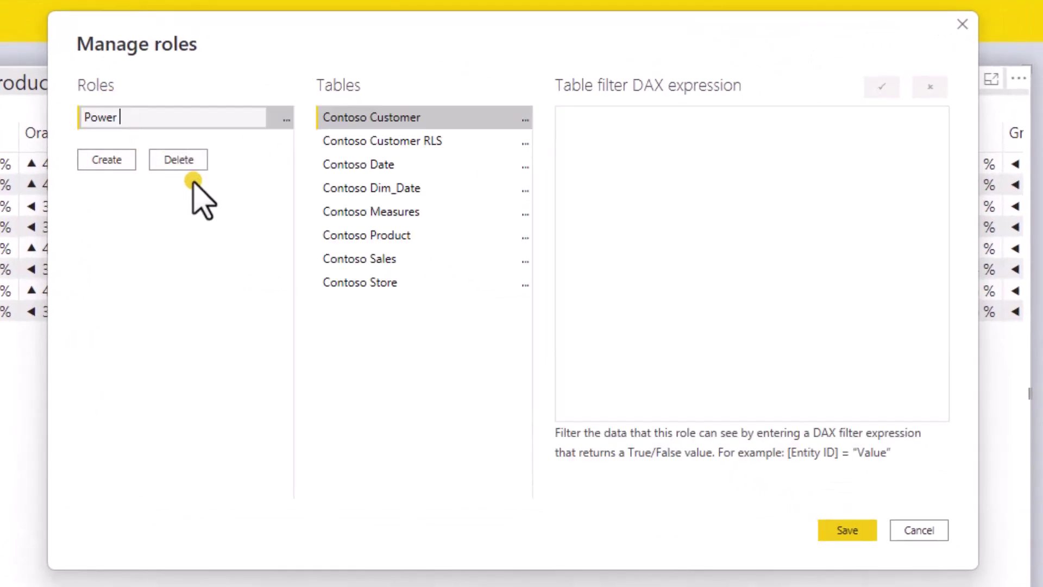
pyautogui.press('Return')
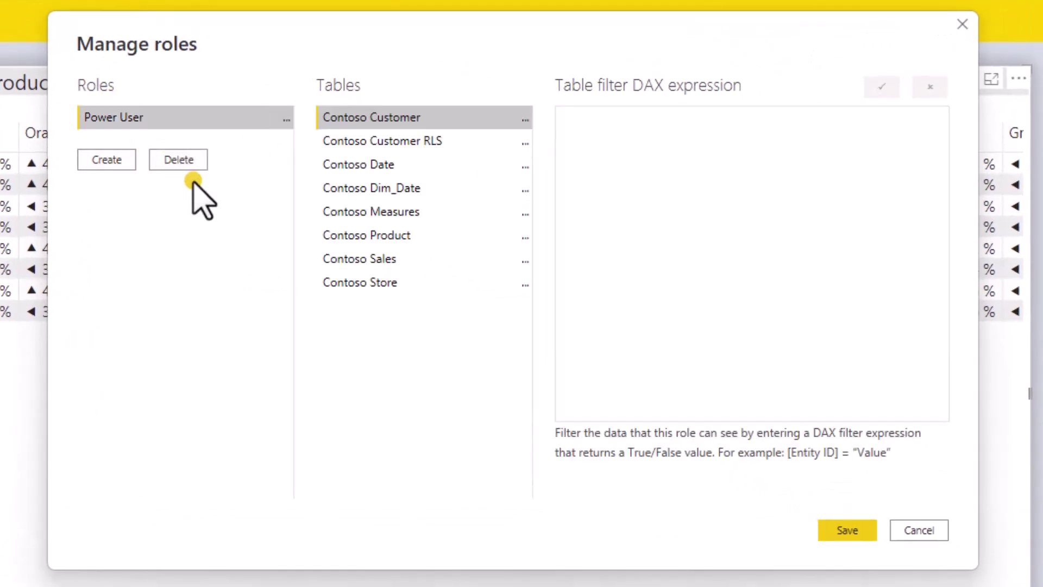
pyautogui.click(111, 162)
pyautogui.write('Germany Use')
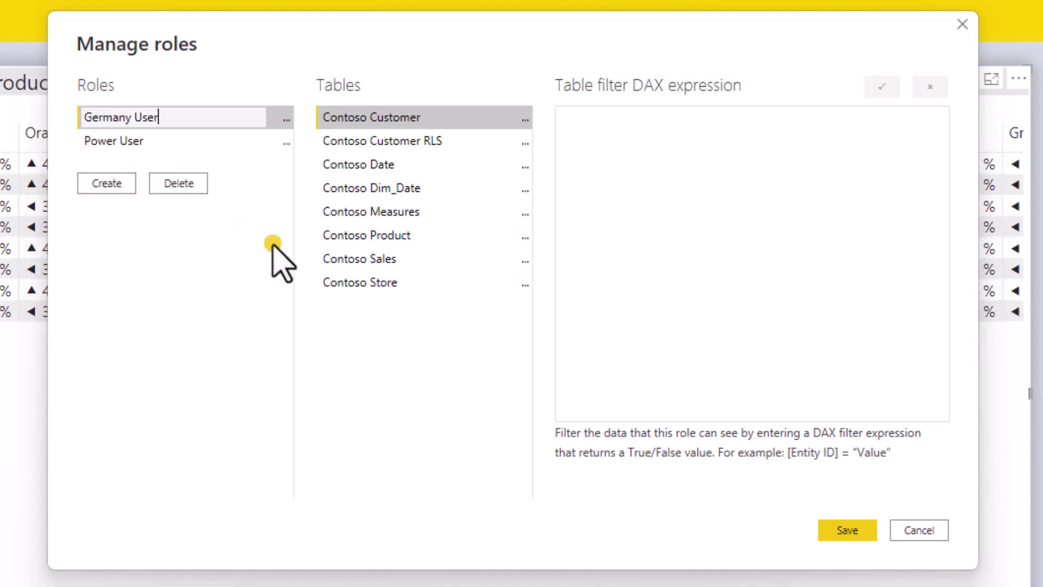
pyautogui.write('r')
pyautogui.press('Return')
# Step: Filter Contoso Customer RLS for Germany User with [Germany User] = 1
pyautogui.click(442, 140)
pyautogui.click(722, 128)
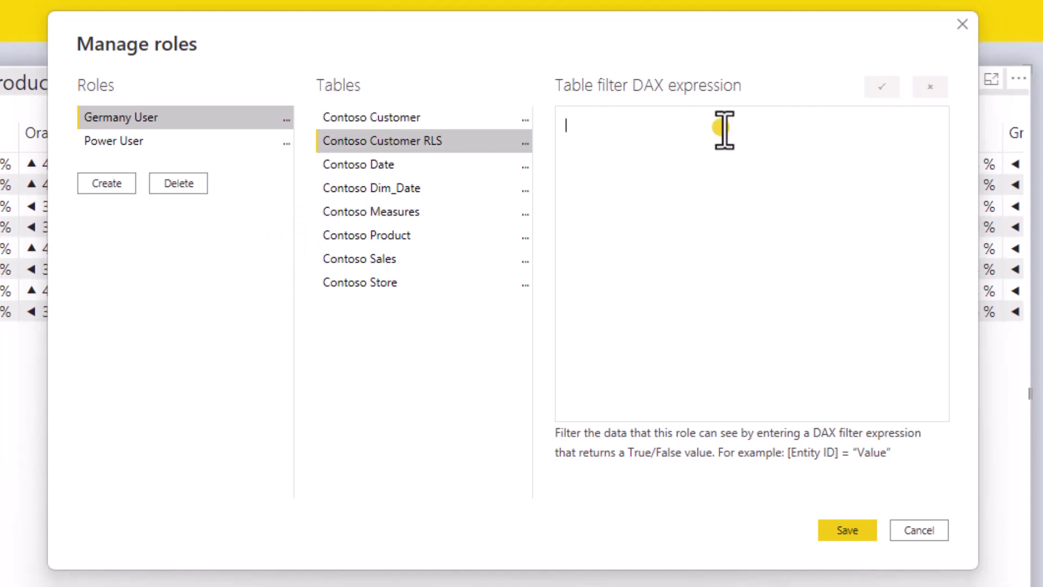
pyautogui.write('[]')
pyautogui.write('Germany Use')
pyautogui.write('r')
pyautogui.press('End')
pyautogui.write('= 1')
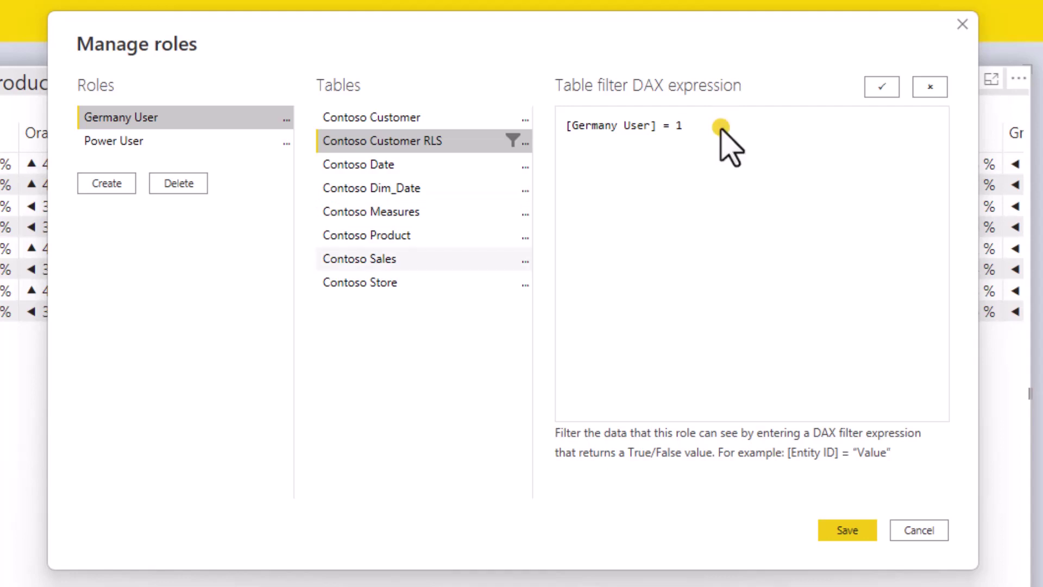
# Step: Filter Contoso Customer RLS for the Power User role with [Power User] = 1
pyautogui.click(183, 140)
pyautogui.click(407, 141)
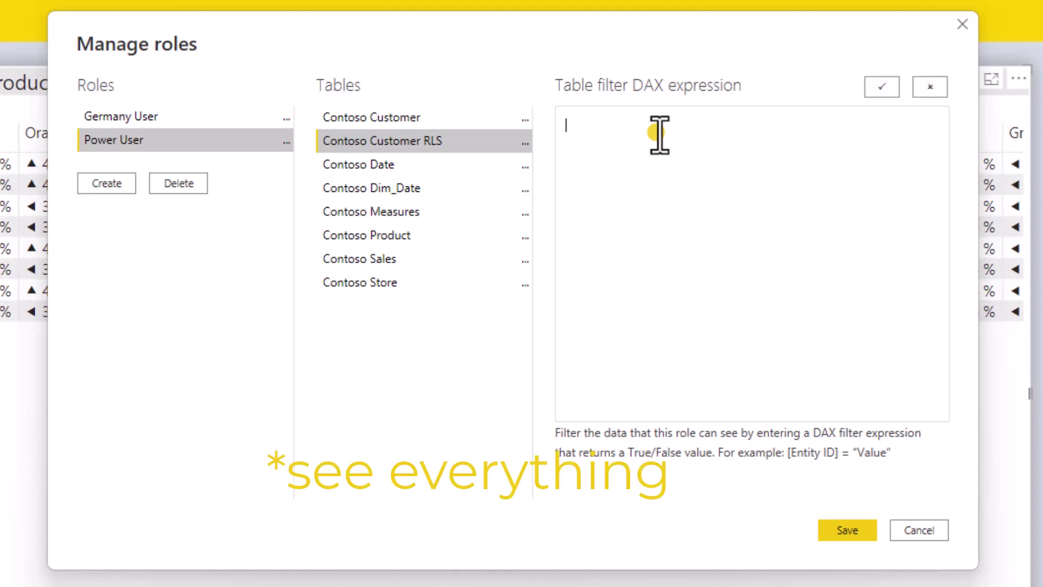
pyautogui.write('[')
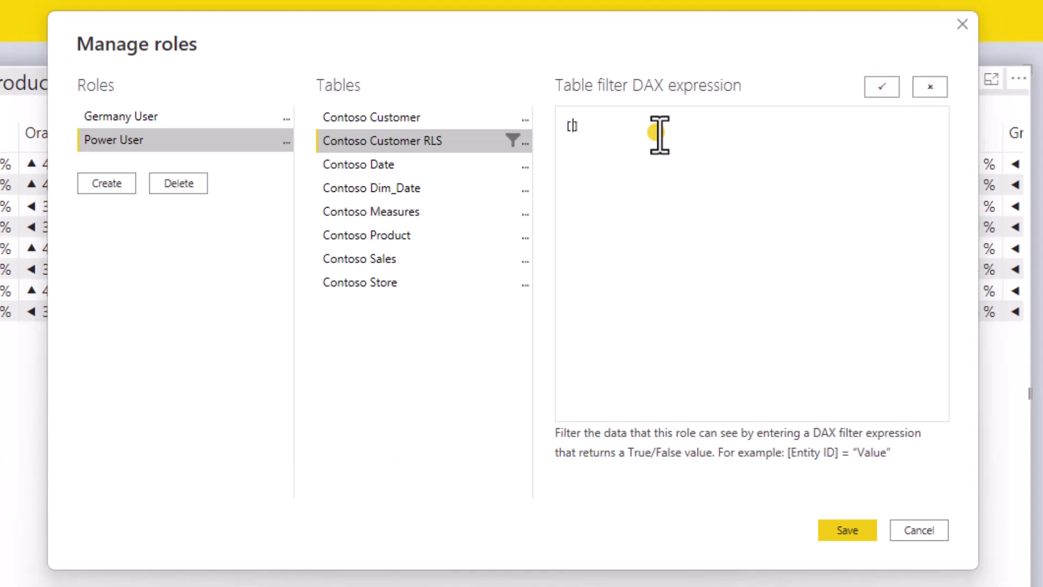
pyautogui.write('Pr')
pyautogui.press('BackSpace')
pyautogui.write('ower User')
pyautogui.press('End')
pyautogui.write('= 1')
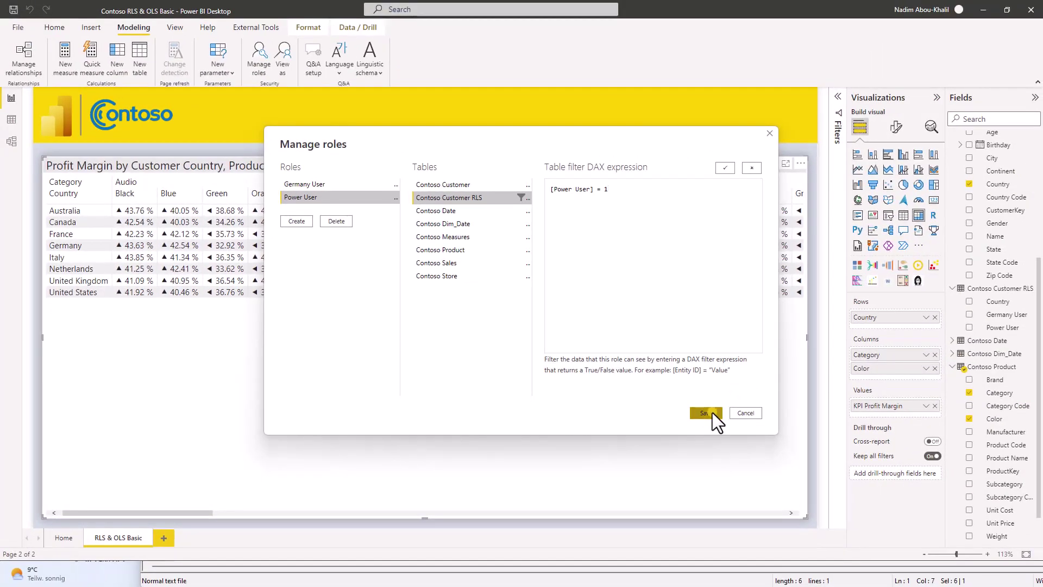
# Step: Save both roles and return to the RLS & OLS Basic report page
pyautogui.click(706, 413)
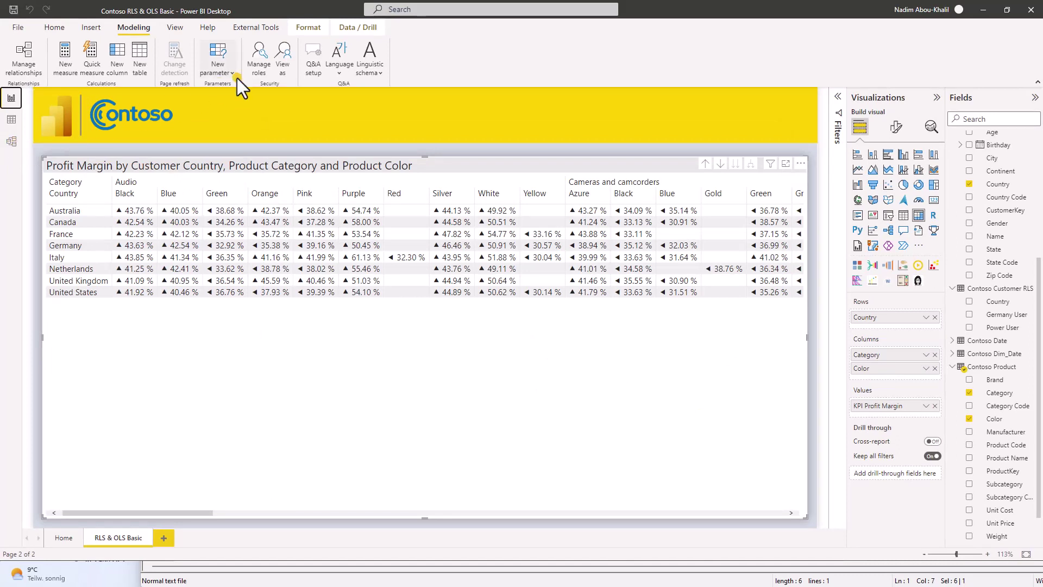
pyautogui.click(266, 70)
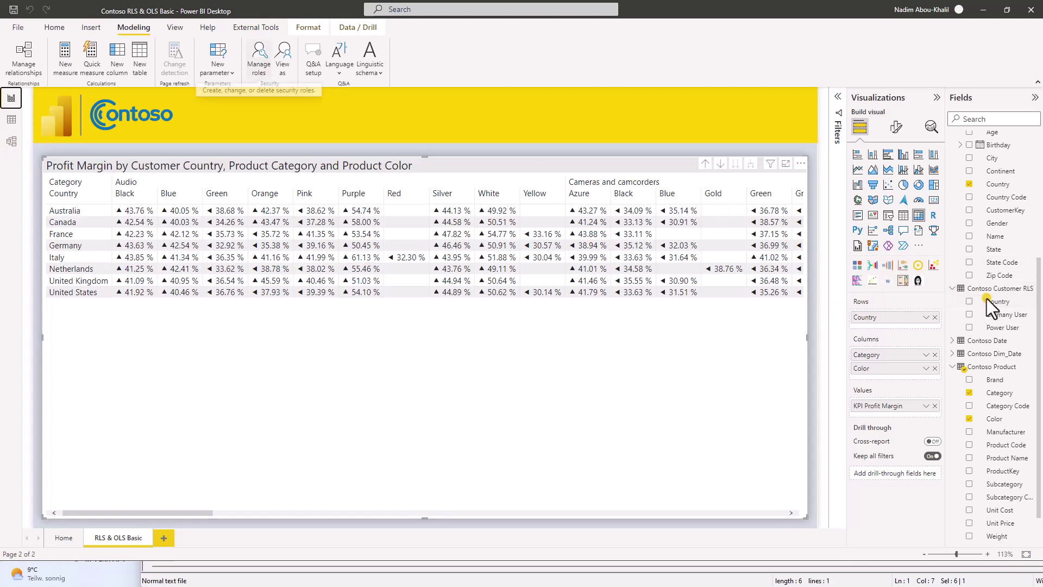
pyautogui.click(55, 27)
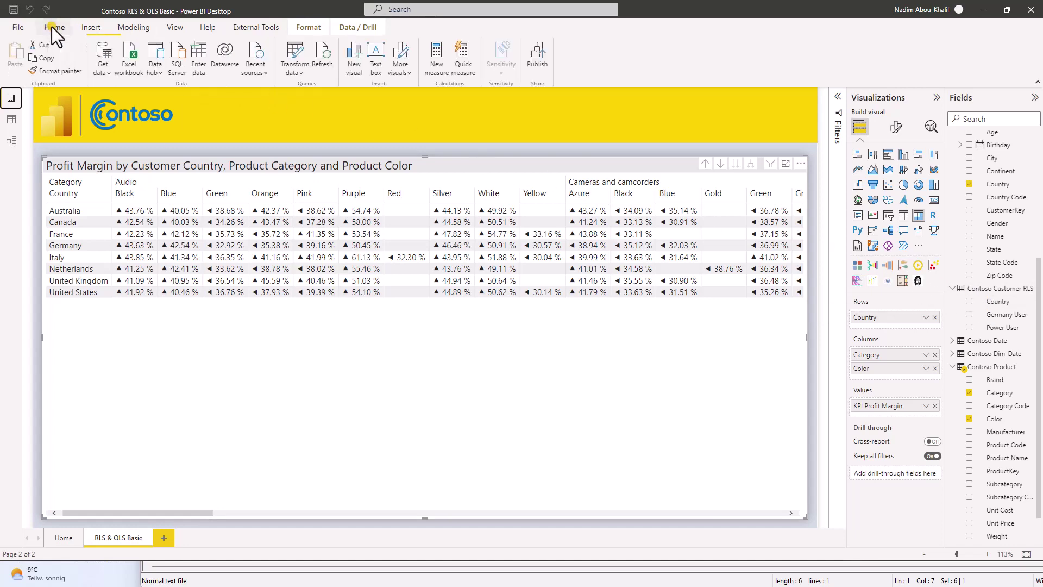
pyautogui.click(298, 51)
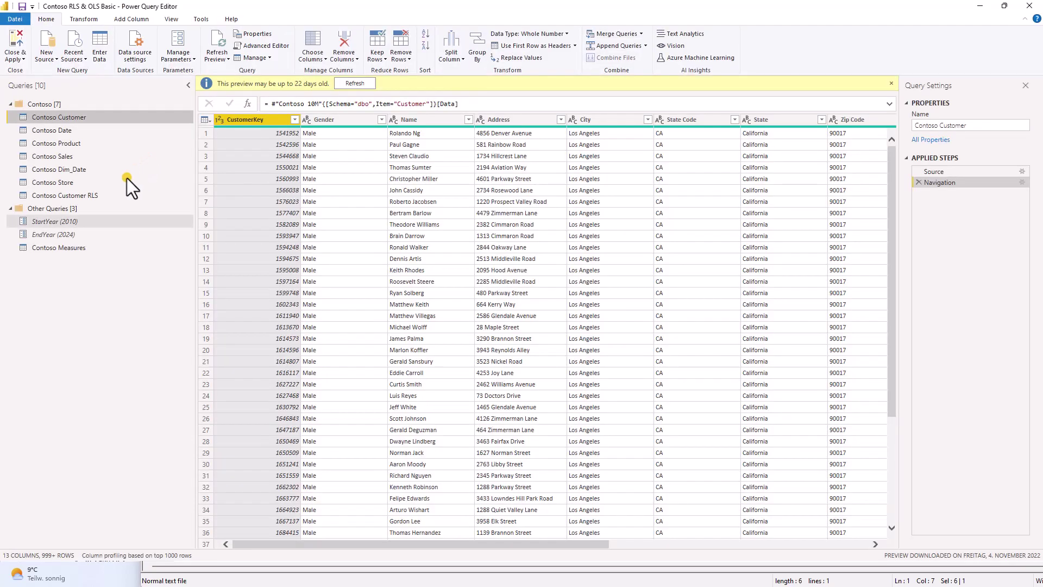
pyautogui.click(106, 194)
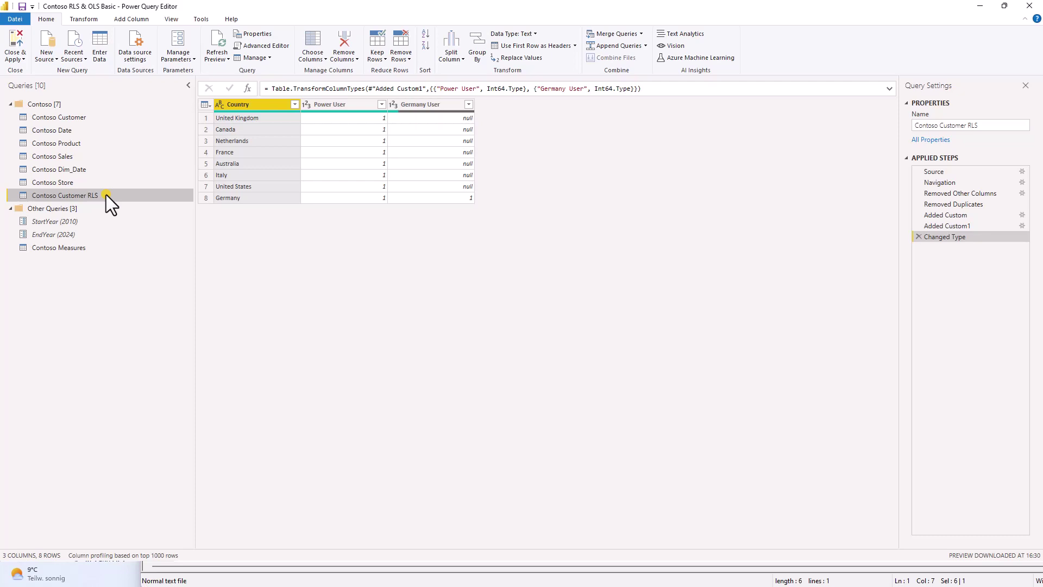
pyautogui.click(11, 40)
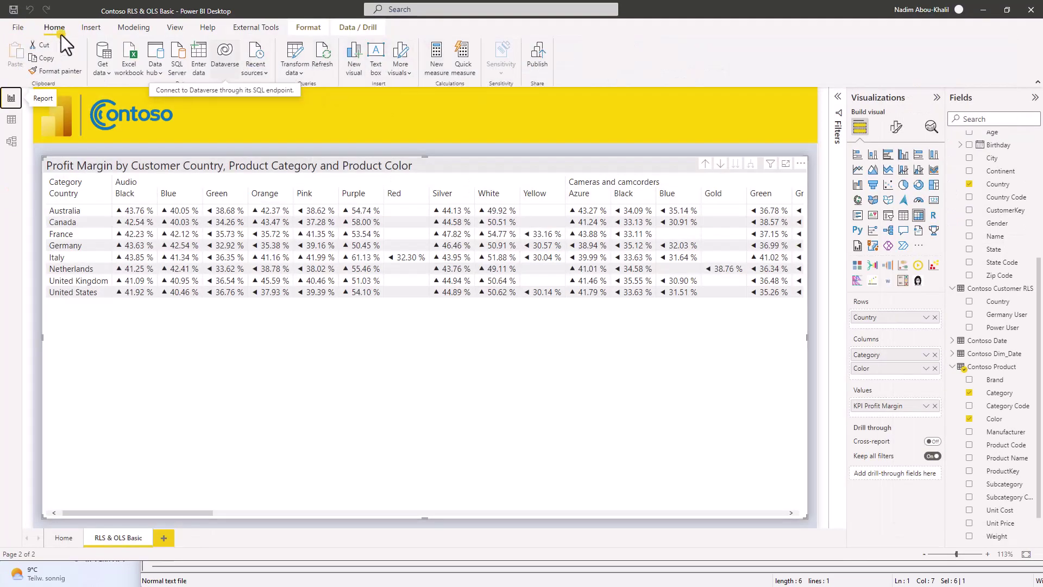
# Step: Preview the report as the Germany User role via Modeling > View as
pyautogui.click(132, 26)
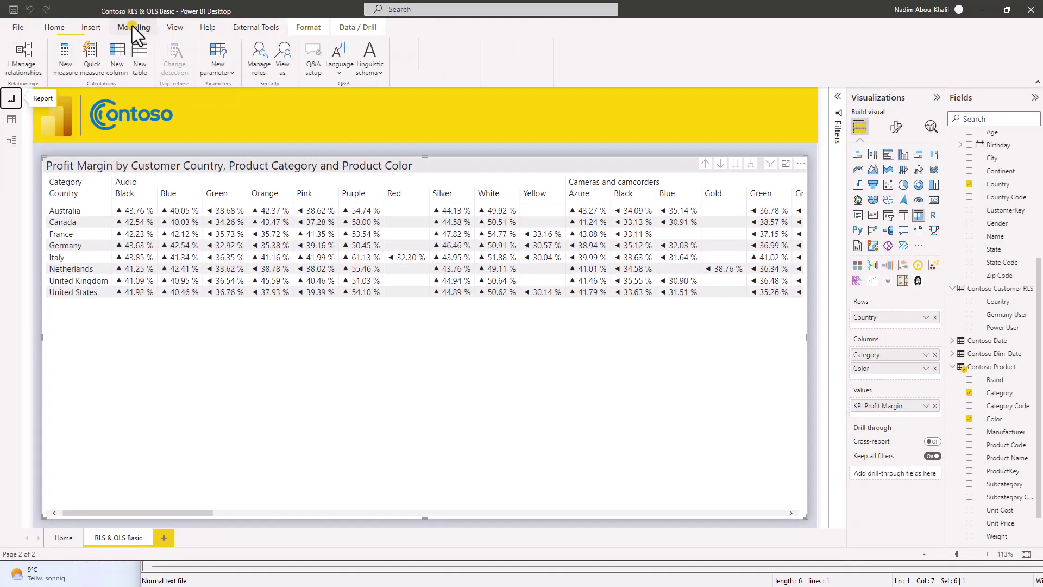
pyautogui.click(285, 60)
pyautogui.click(437, 245)
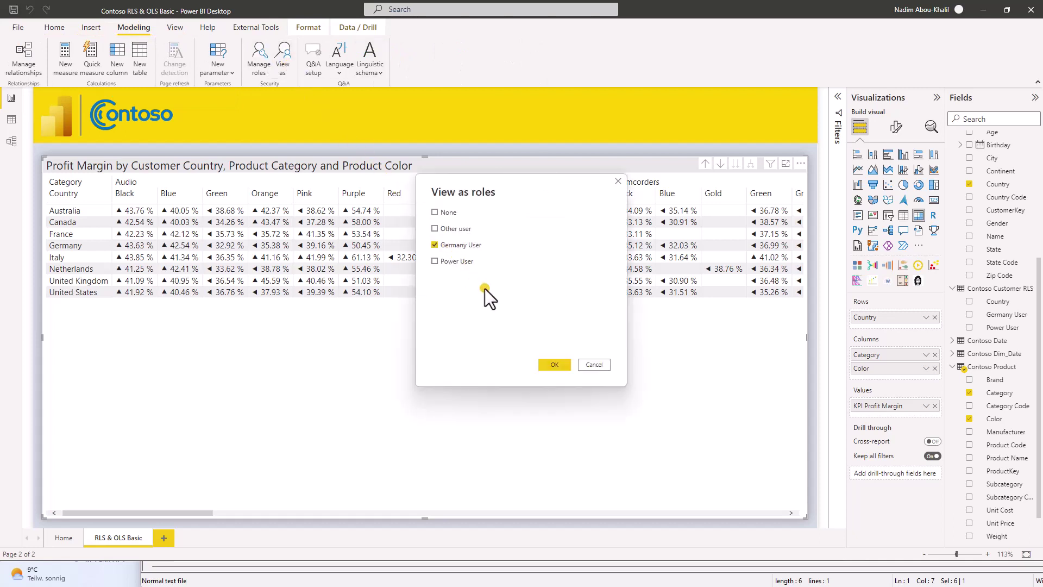
pyautogui.click(546, 360)
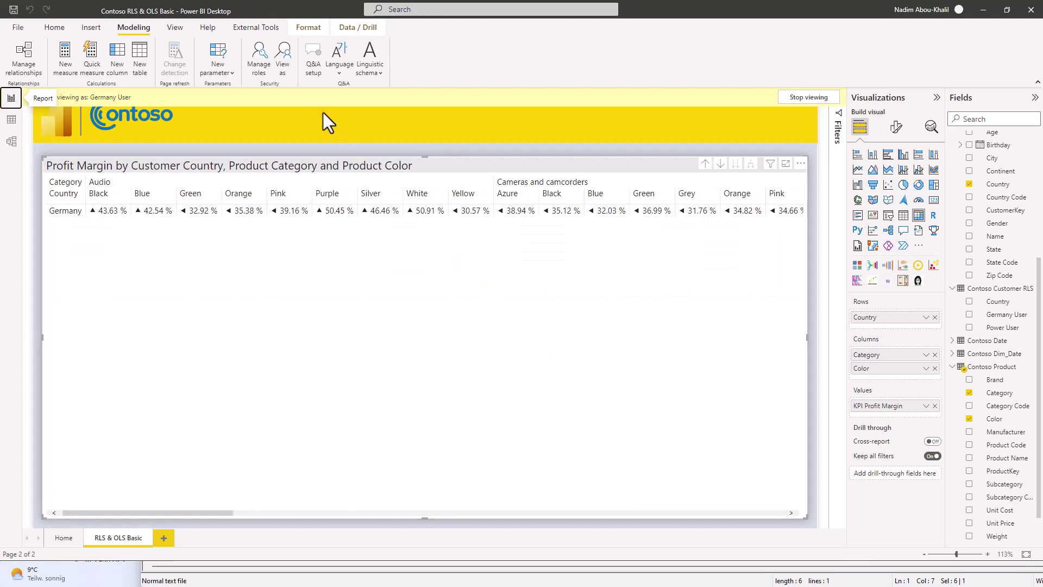
# Step: Switch the role preview to Power User, then end the preview by choosing None
pyautogui.click(292, 77)
pyautogui.click(466, 263)
pyautogui.click(557, 364)
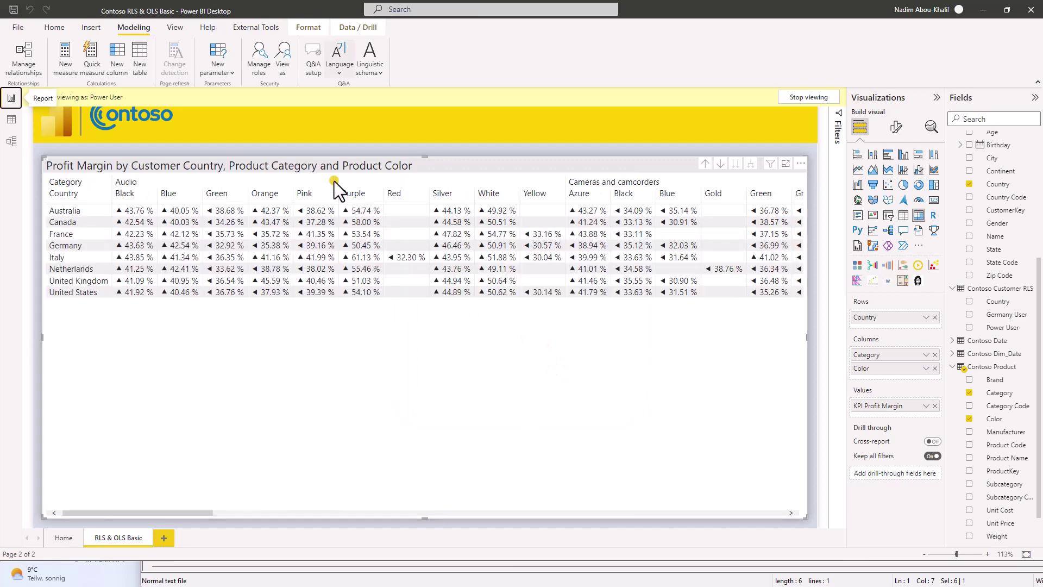
pyautogui.click(279, 66)
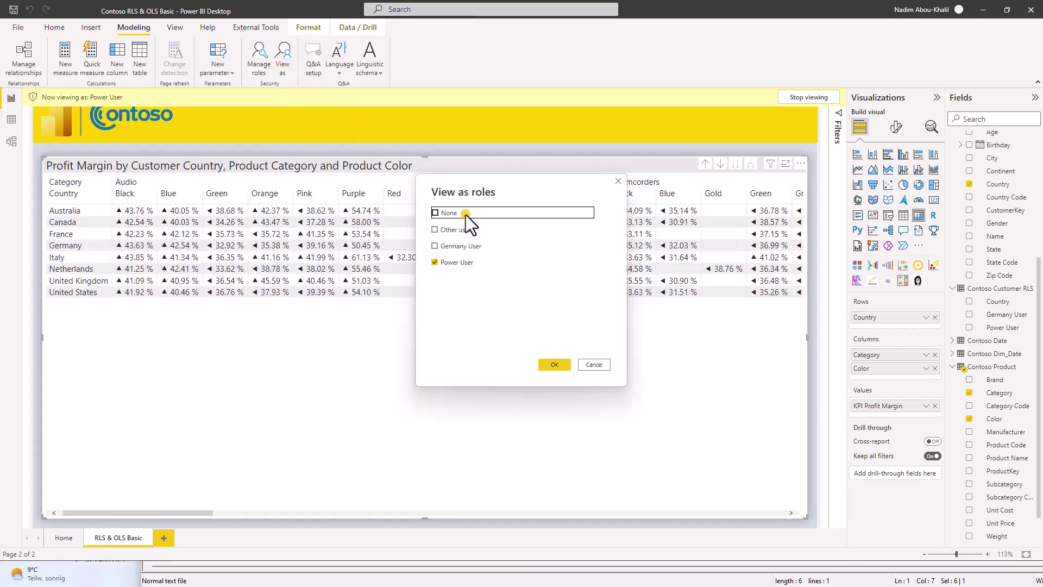
pyautogui.click(557, 367)
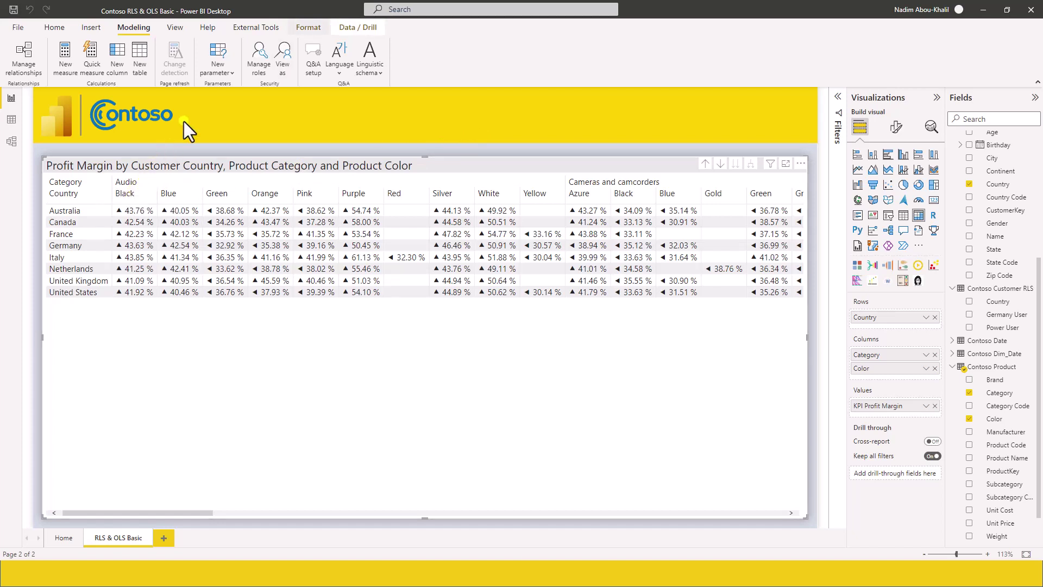
# Step: Launch Tabular Editor from External Tools and maximize its window
pyautogui.click(260, 30)
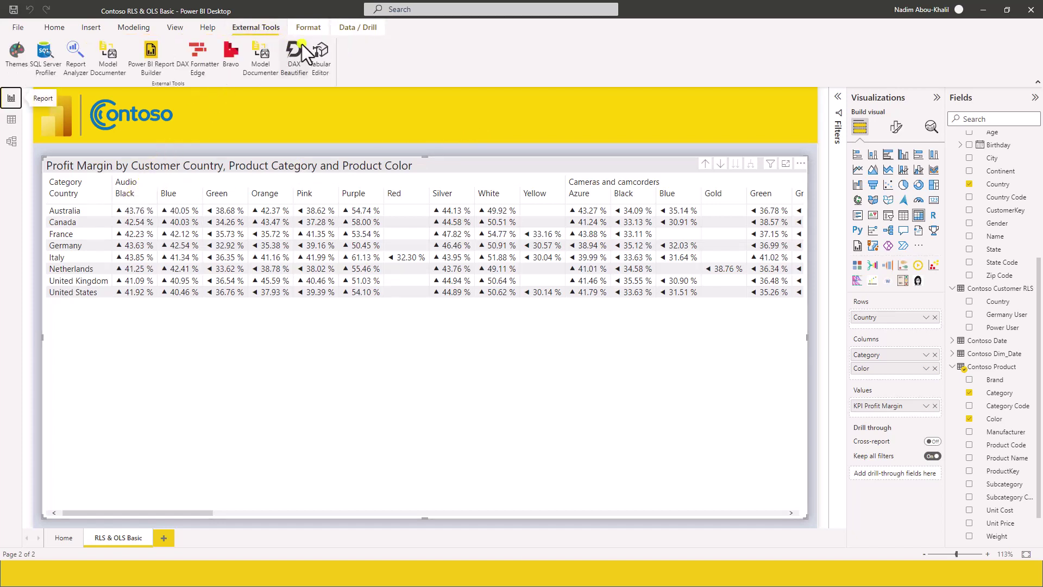
pyautogui.click(319, 49)
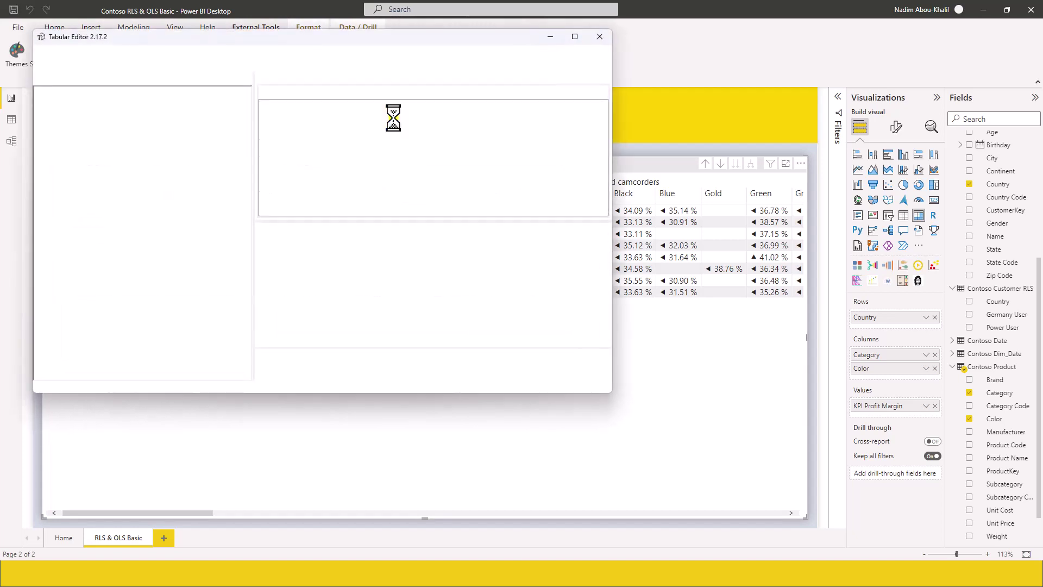
pyautogui.doubleClick(409, 37)
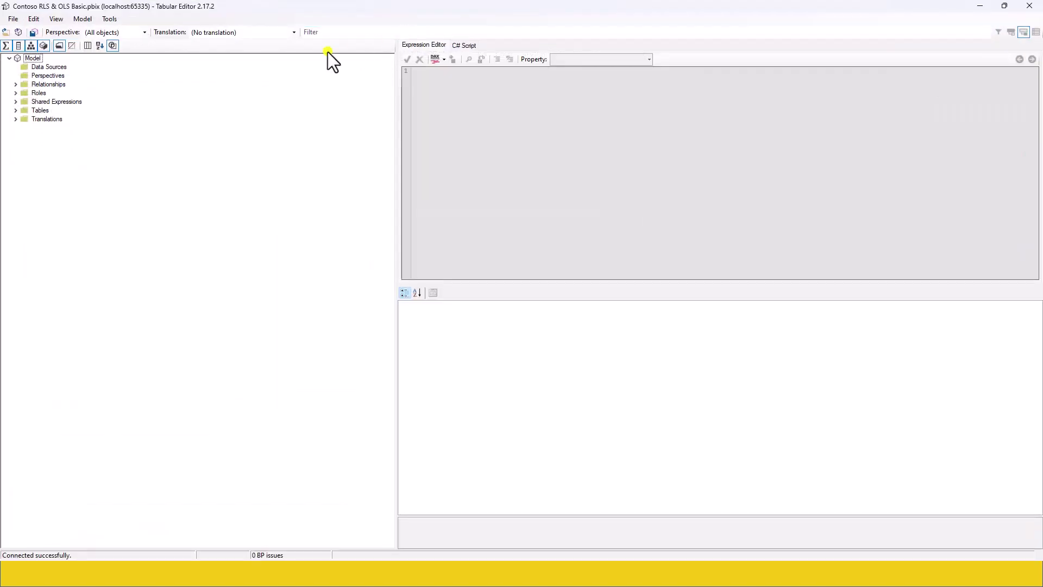
# Step: Expand Tables > Contoso Product and select the Color column to show its properties
pyautogui.click(15, 111)
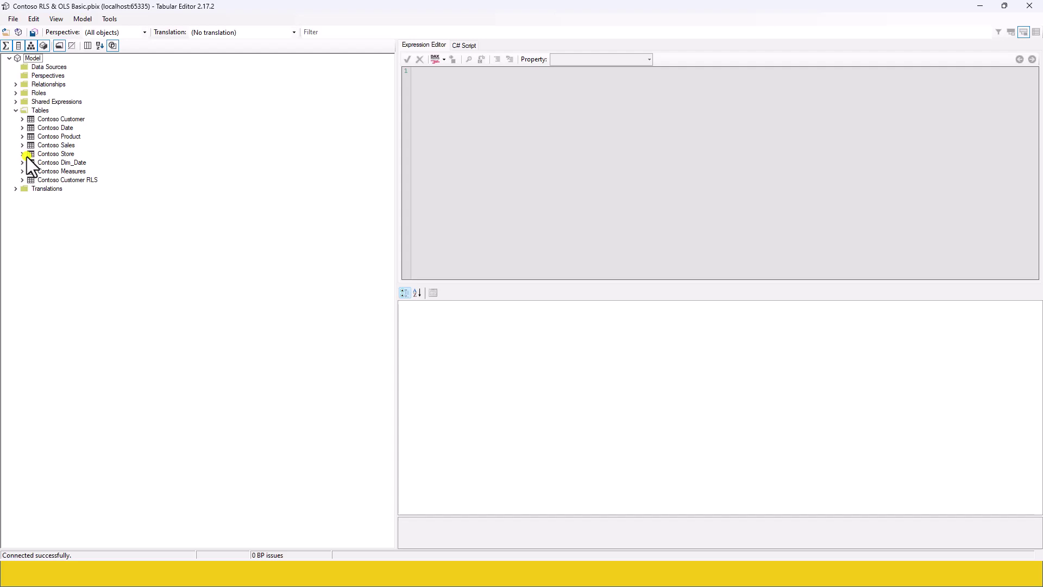
pyautogui.click(22, 118)
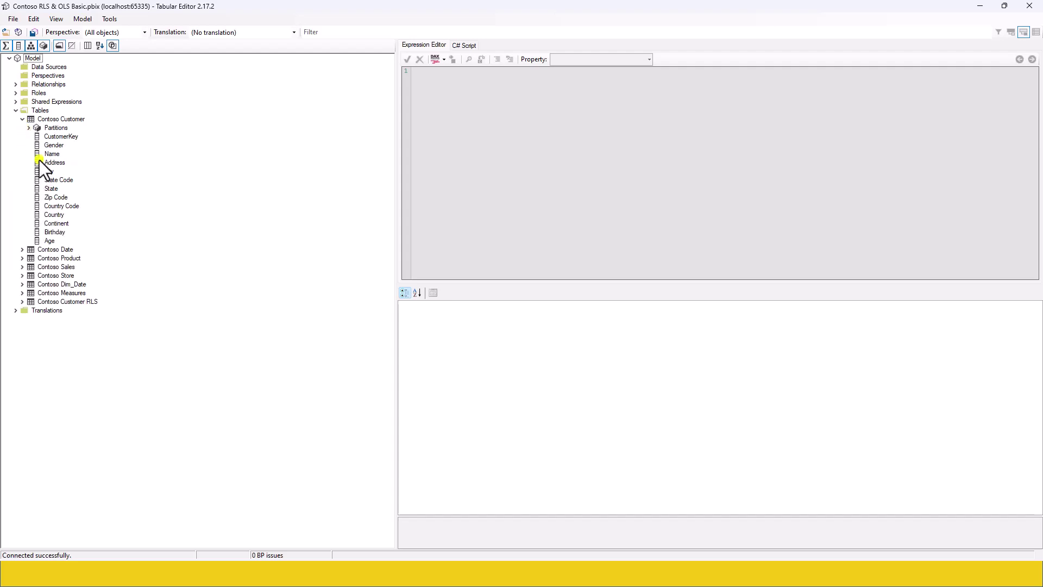
pyautogui.click(22, 118)
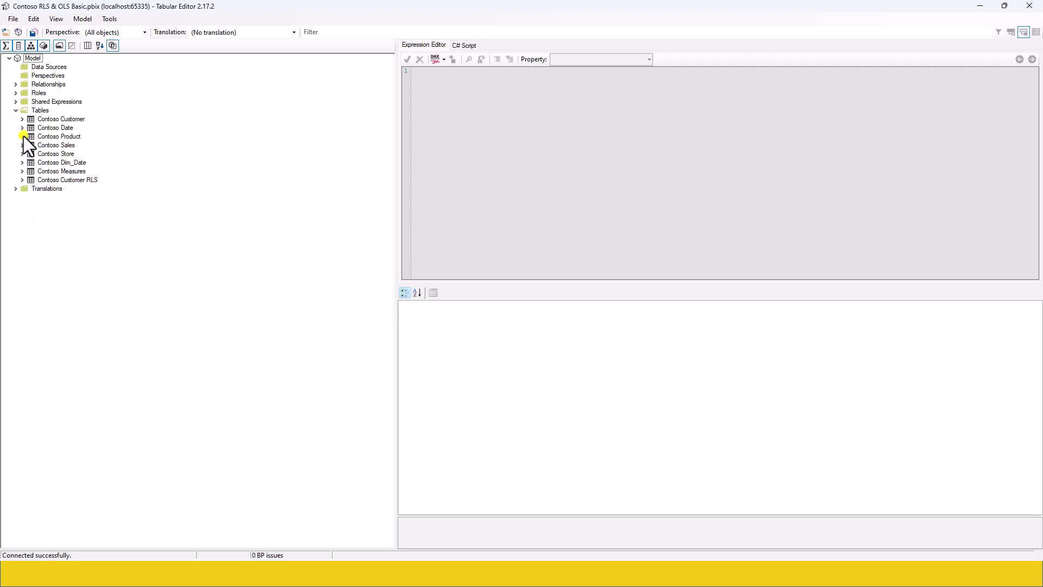
pyautogui.click(23, 136)
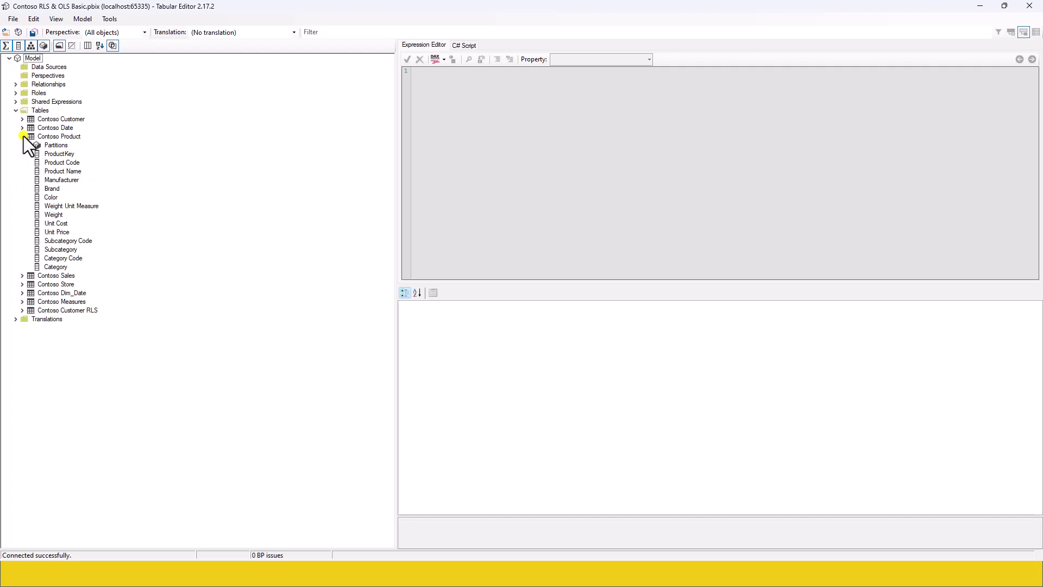
pyautogui.click(51, 197)
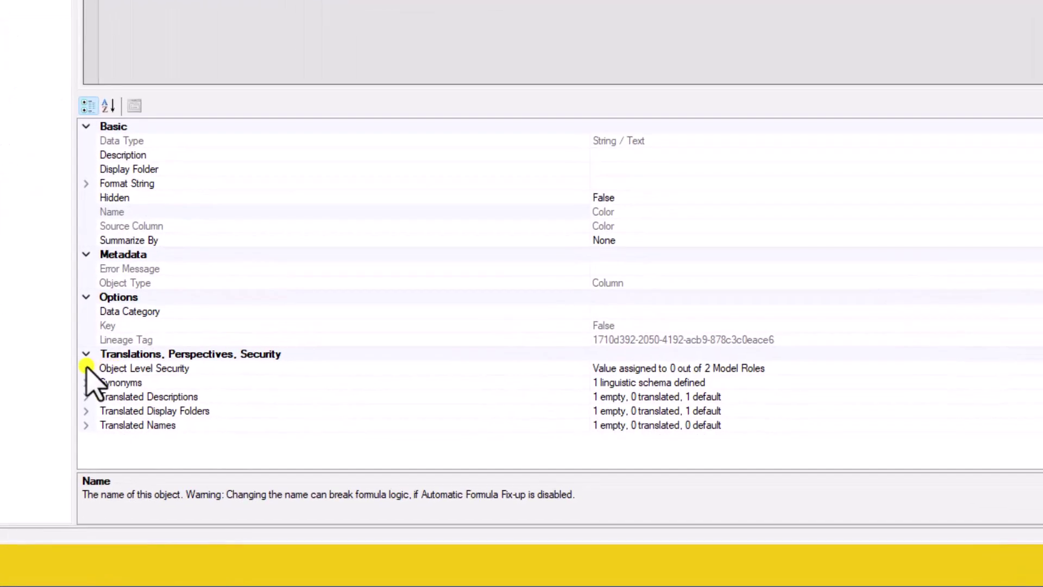
# Step: Expand Color's Object Level Security and inspect the Germany User and Power User entries
pyautogui.click(87, 368)
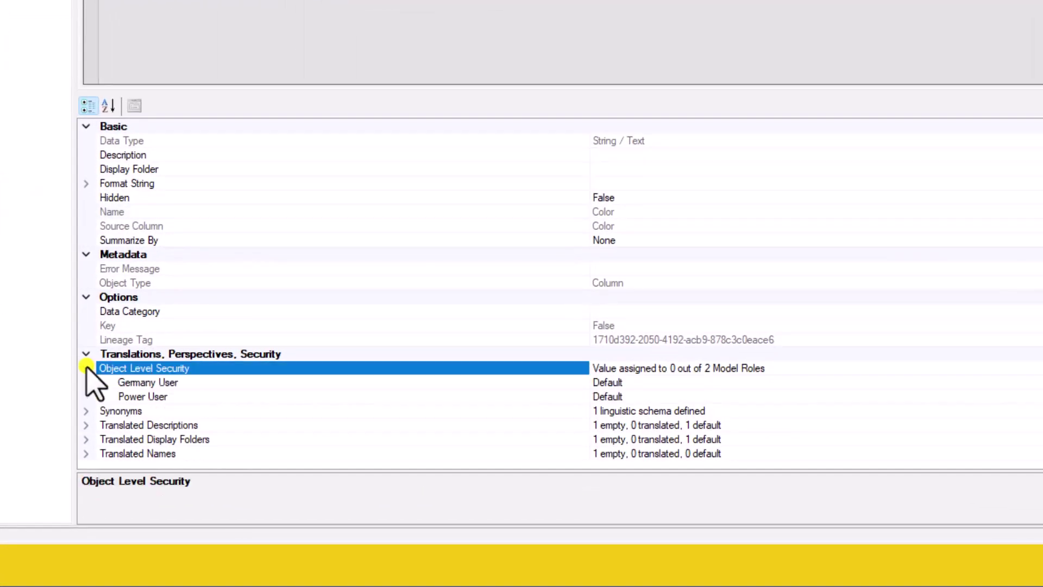
pyautogui.click(251, 387)
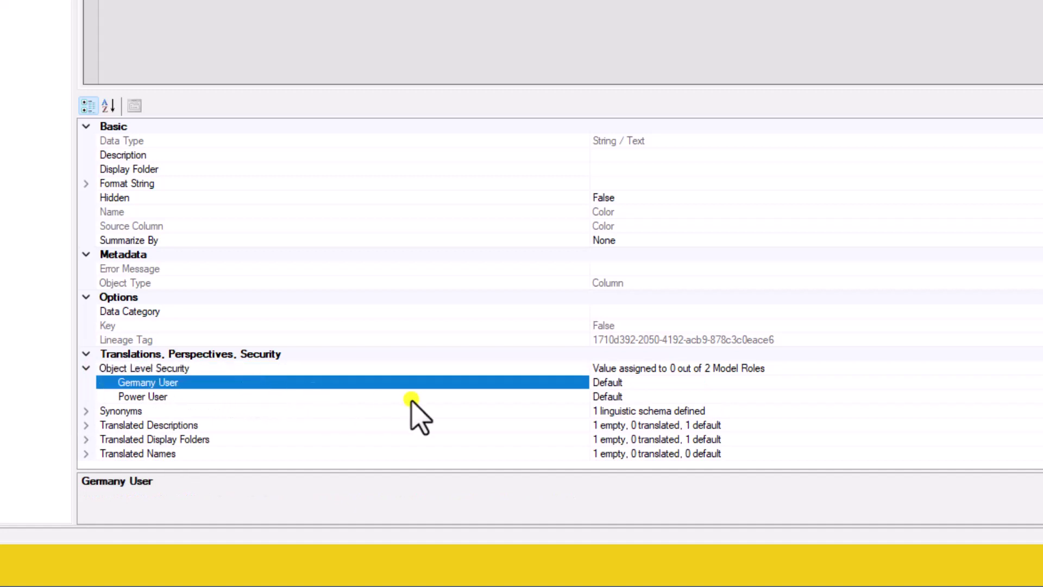
pyautogui.click(465, 409)
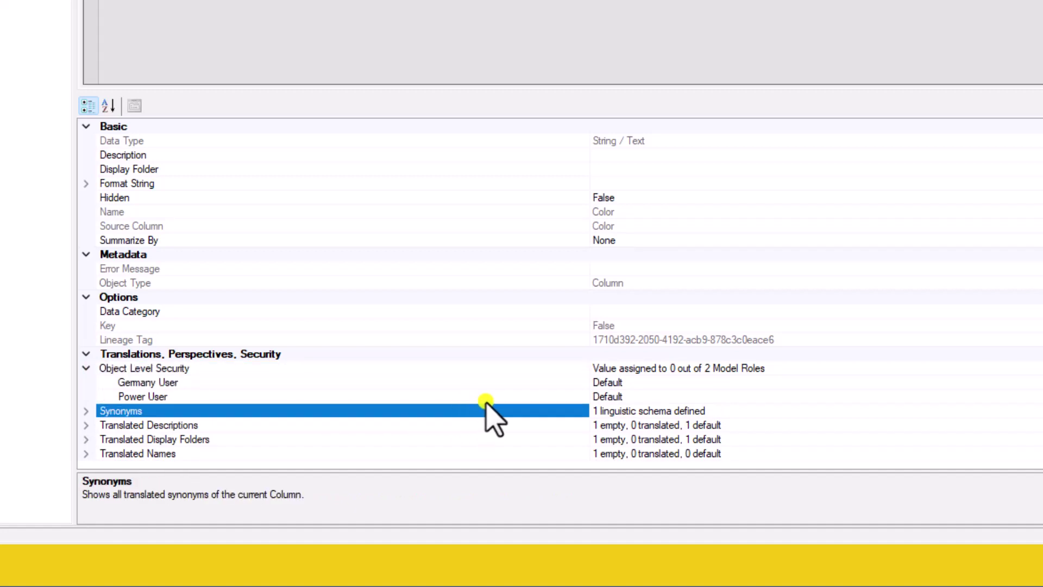
pyautogui.click(566, 395)
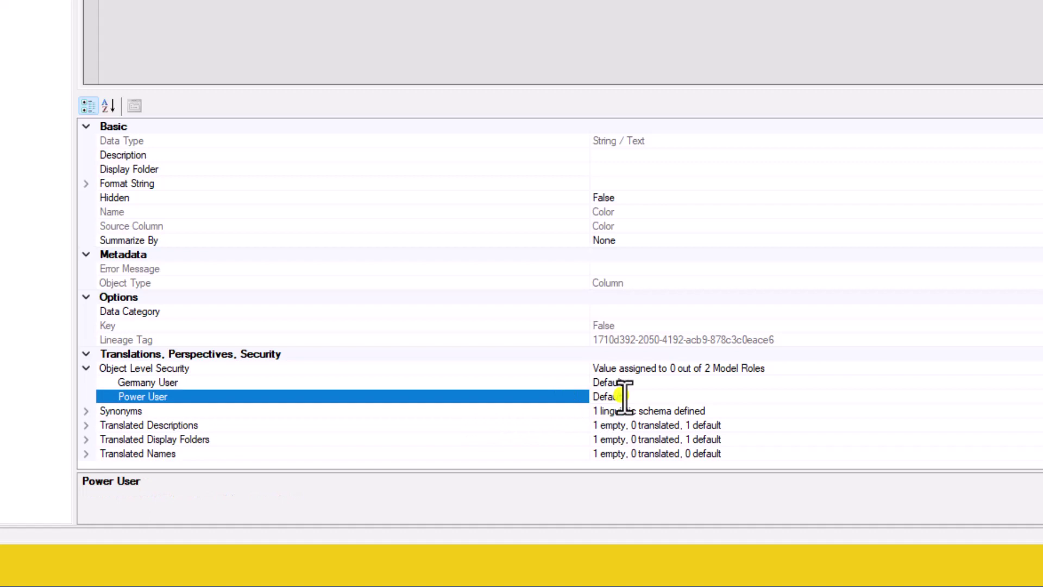
pyautogui.click(548, 369)
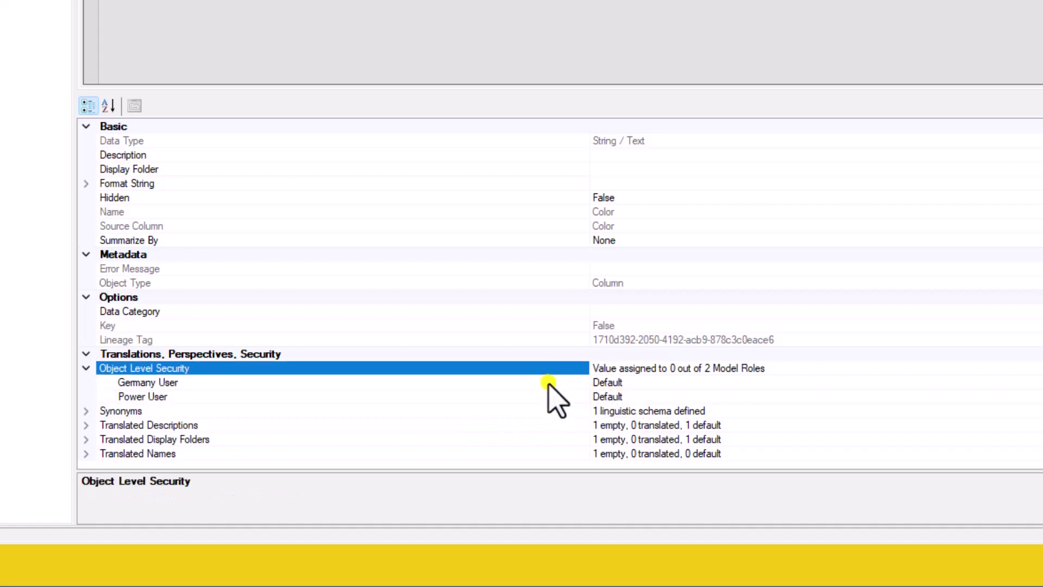
# Step: Set Germany User's object-level permission on the Color column to None
pyautogui.click(549, 383)
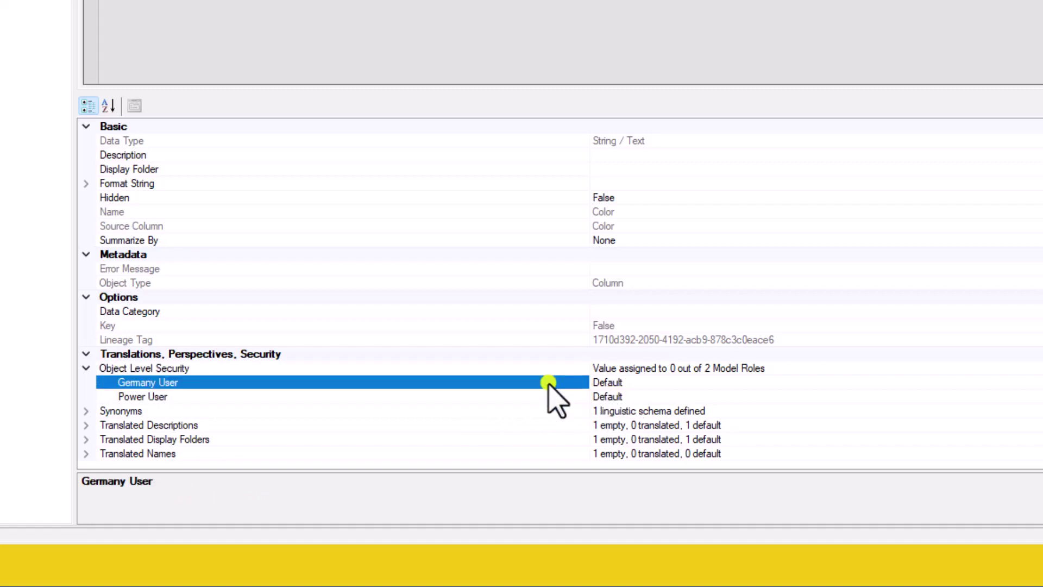
pyautogui.click(632, 383)
pyautogui.hotkey('alt', 'Down')
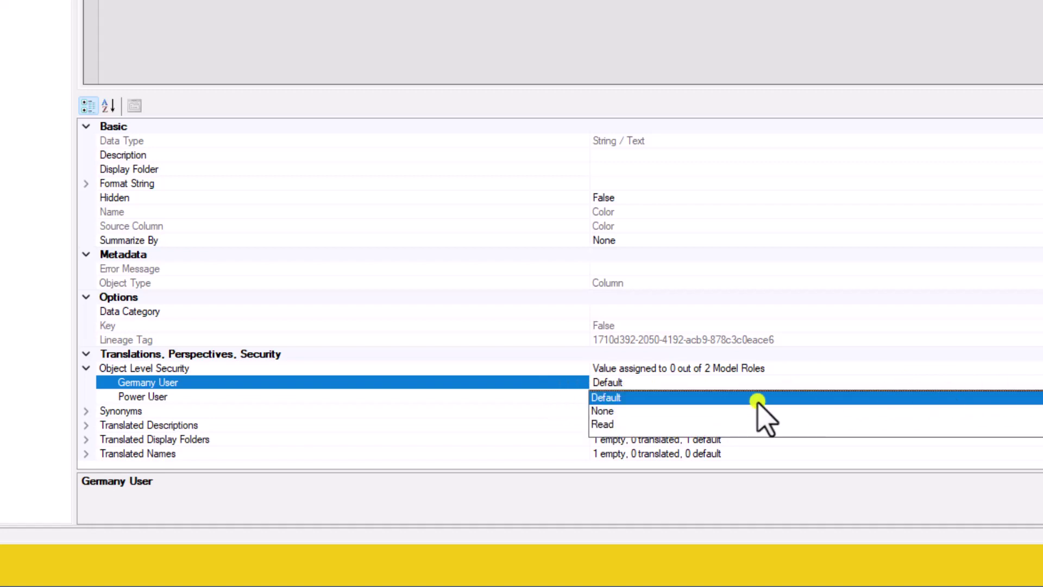
pyautogui.click(603, 411)
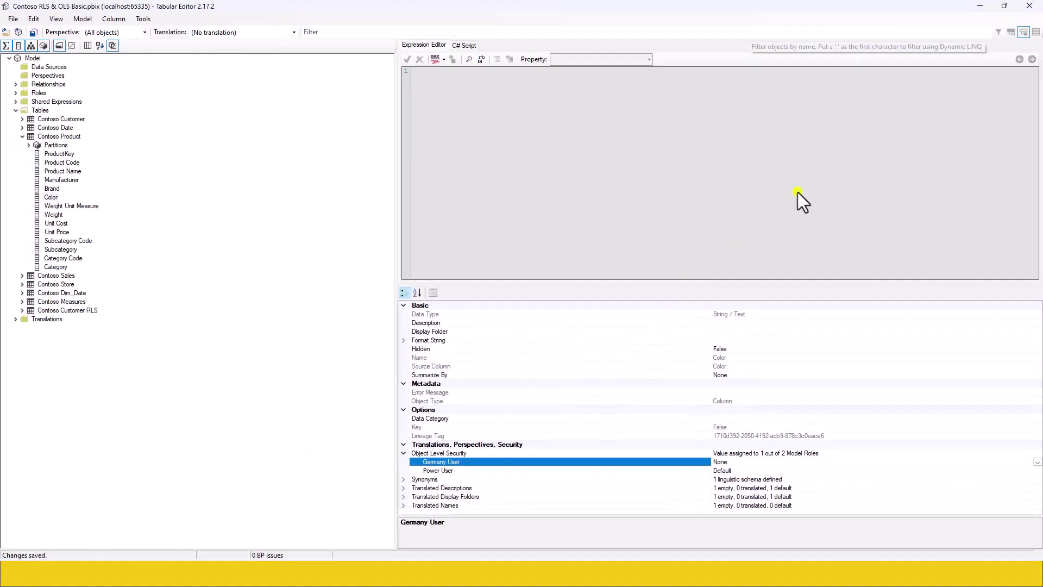
# Step: Close Tabular Editor and tick Germany User in the View as roles dialog
pyautogui.click(1029, 6)
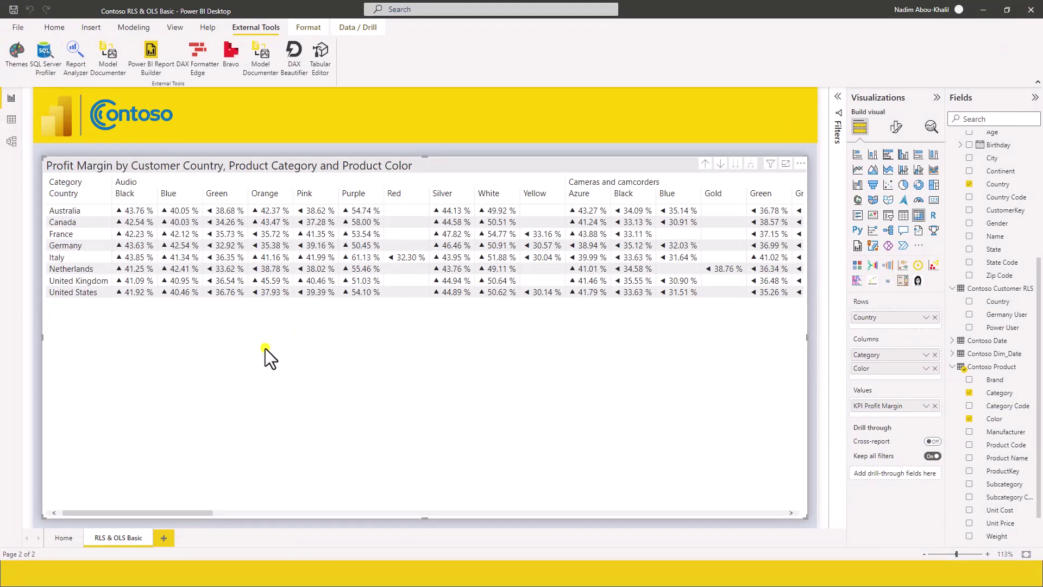
pyautogui.click(51, 27)
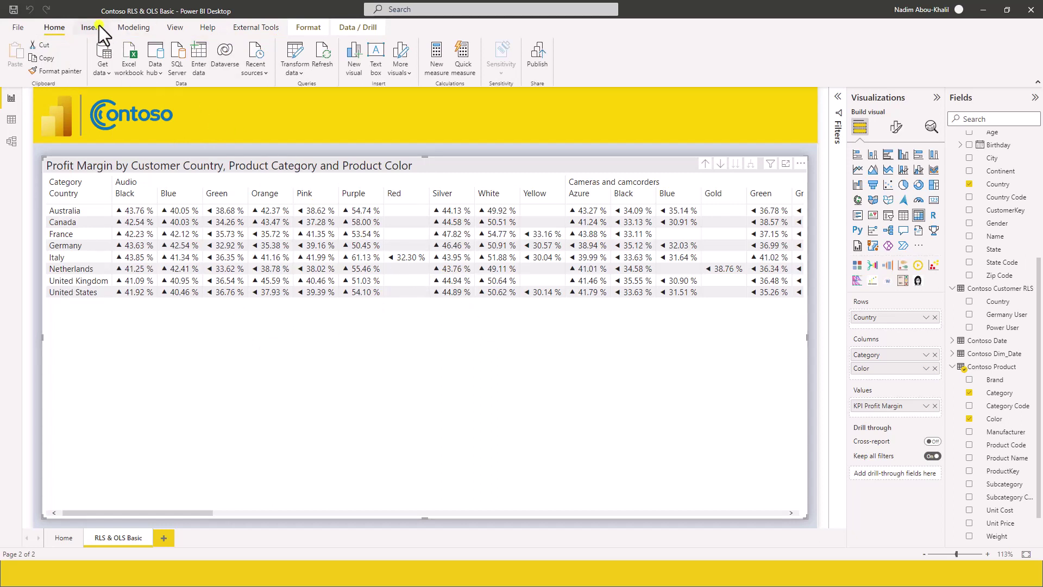
pyautogui.click(137, 27)
pyautogui.click(288, 57)
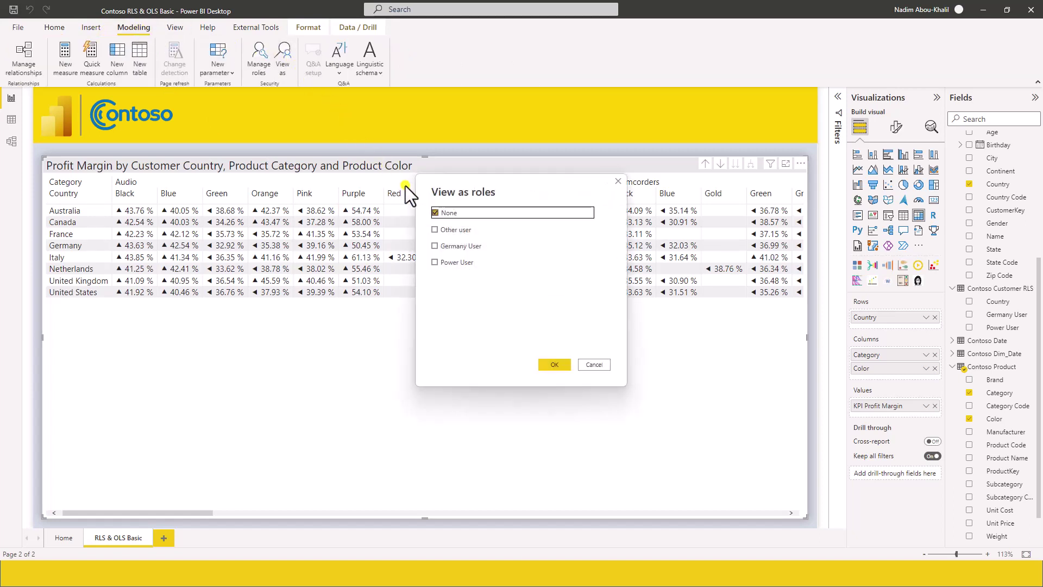
pyautogui.click(457, 246)
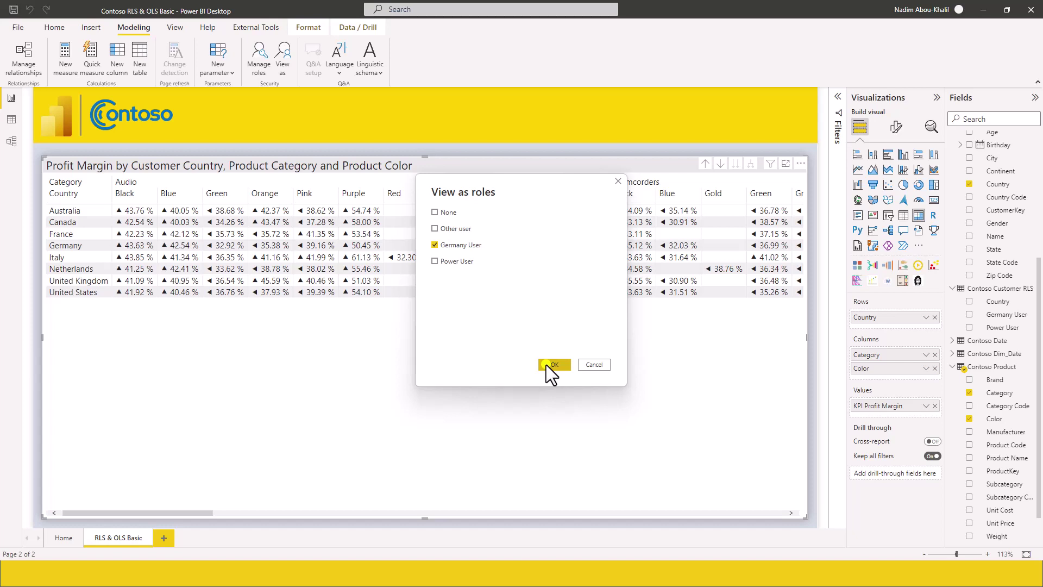
# Step: Confirm the View as dialog to preview the report as Germany User
pyautogui.click(551, 364)
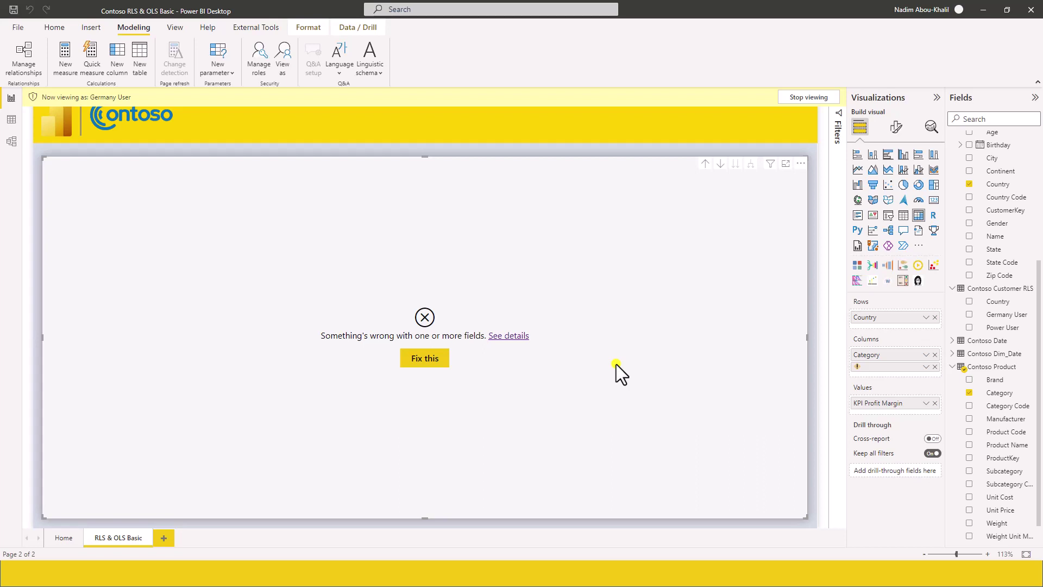
# Step: Change the role preview from Germany User to Power User only
pyautogui.click(284, 56)
pyautogui.click(433, 245)
pyautogui.click(434, 245)
pyautogui.click(554, 363)
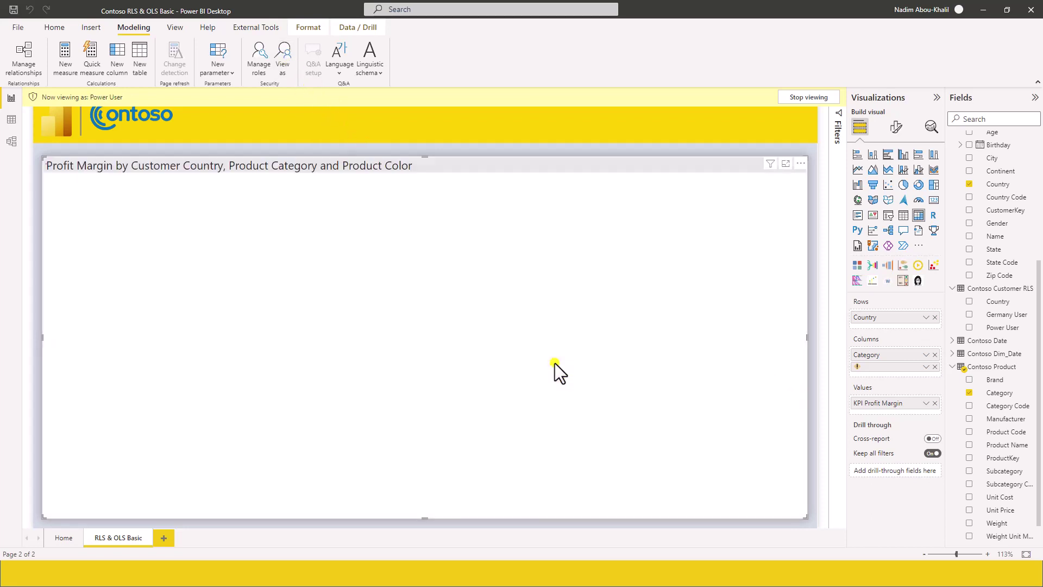